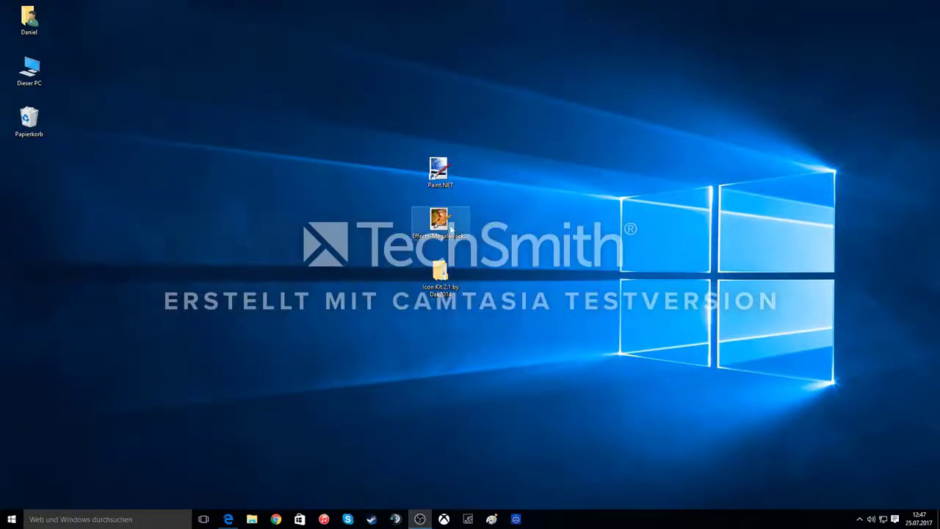
Open Paint.NET and the Icon Kit 2.1 by Dak2014 folder, and arrange their windows side by side.
mouse_move(446, 178)
left_mouse_down()
mouse_move(214, 224)
mouse_move(38, 178)
left_mouse_up()
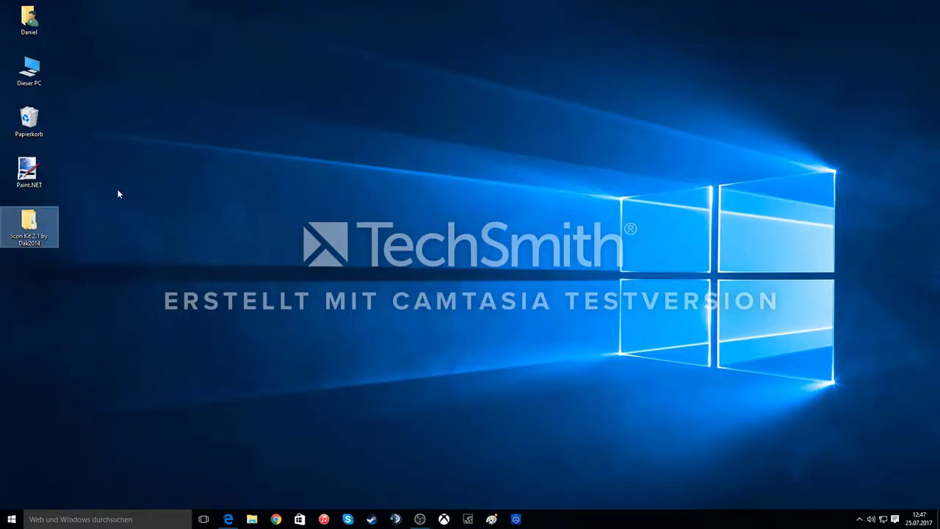
double_click(27, 174)
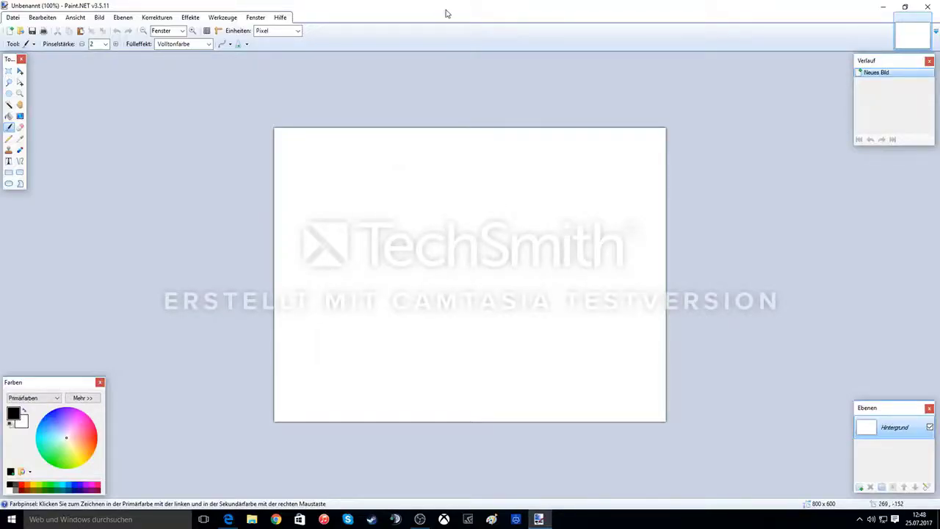
mouse_move(445, 13)
left_mouse_down()
mouse_move(423, 30)
mouse_move(528, 43)
mouse_move(664, 34)
mouse_move(692, 13)
left_mouse_up()
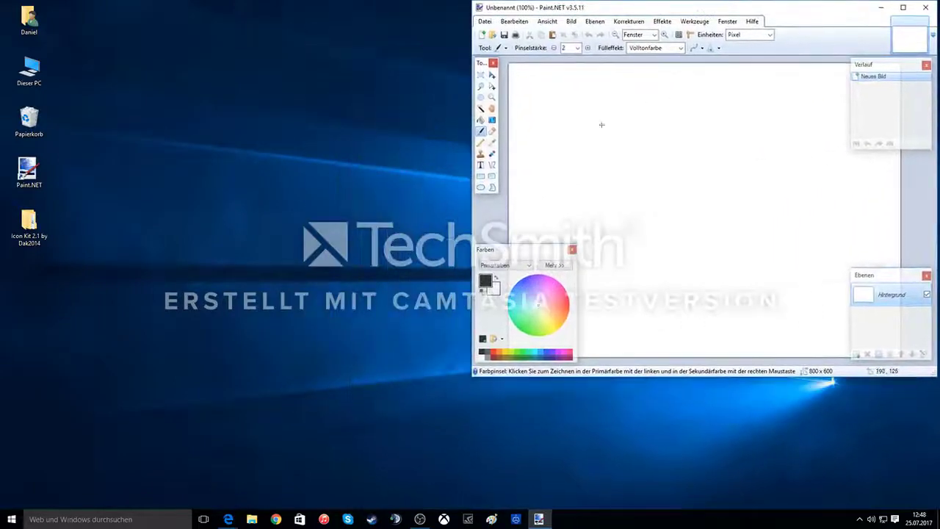
double_click(25, 234)
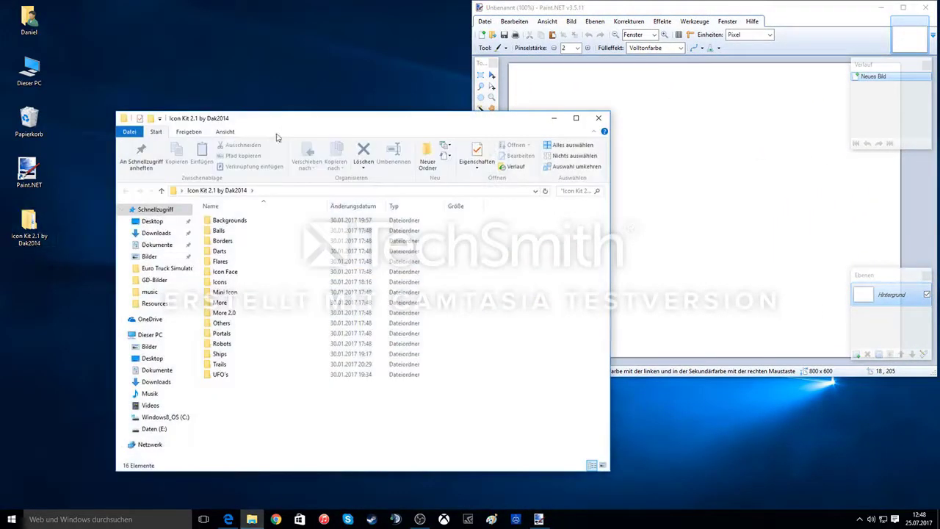
mouse_move(277, 136)
left_mouse_down()
mouse_move(163, 31)
mouse_move(197, 46)
left_mouse_up()
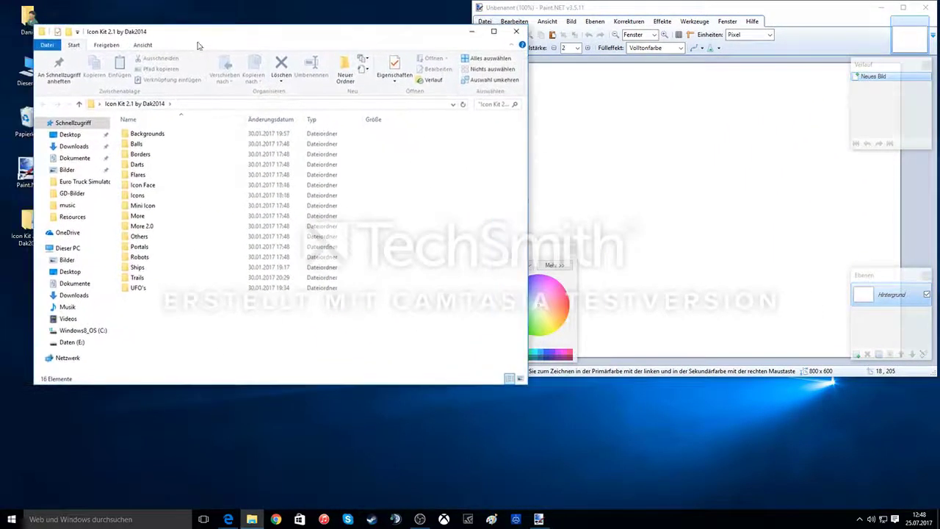
Open Boarder_4.png from the kit's Borders folder as an image in Paint.NET.
double_click(176, 154)
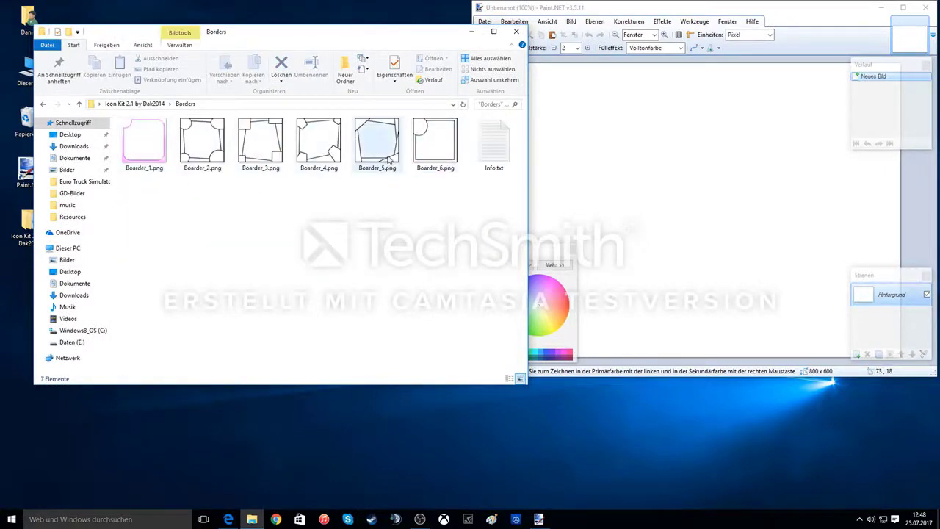
left_click(324, 143)
mouse_move(324, 144)
left_mouse_down()
mouse_move(380, 220)
mouse_move(641, 244)
mouse_move(665, 238)
left_mouse_up()
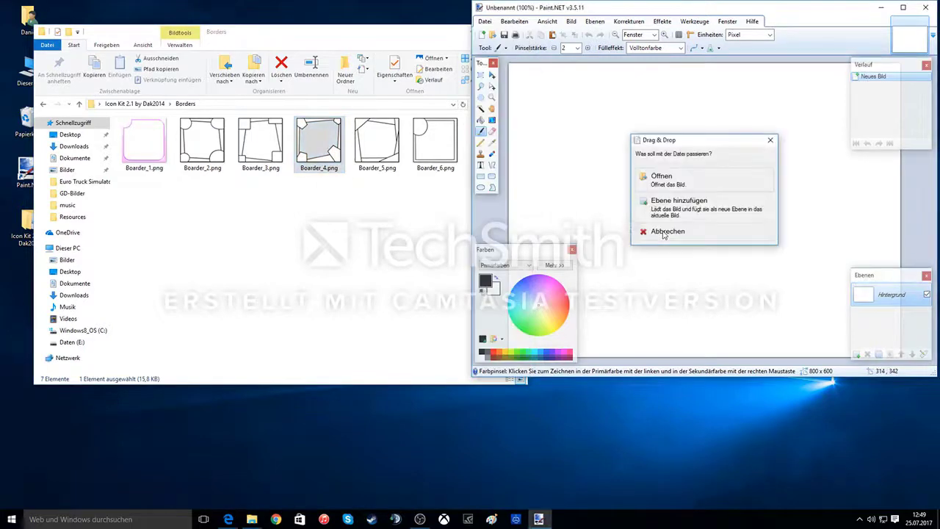
left_click(697, 186)
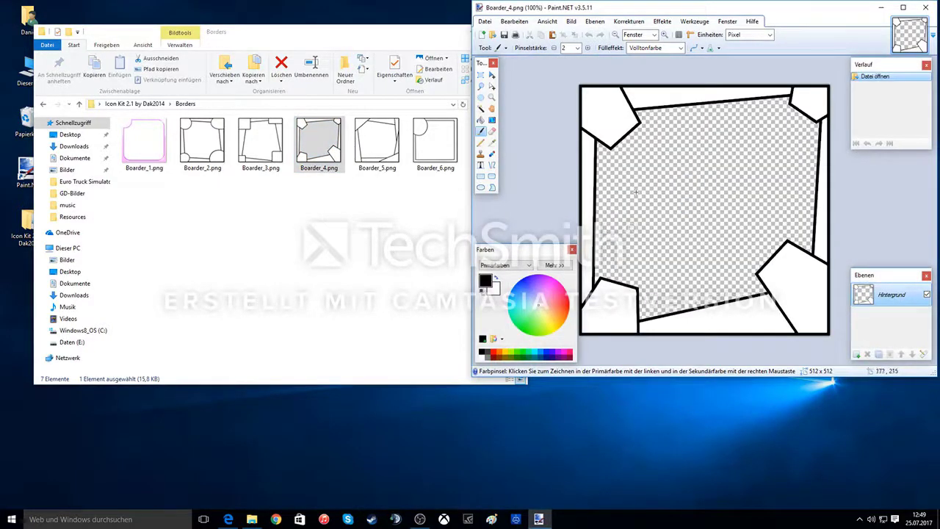
Open Cube20.png from the kit's Icons folder as a separate image, and return to the border image.
left_click(375, 45)
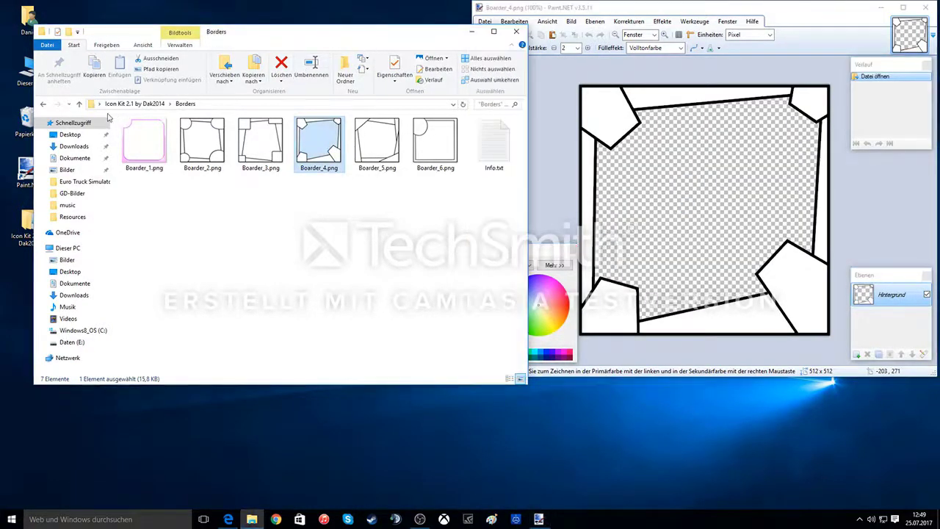
left_click(42, 103)
double_click(73, 198)
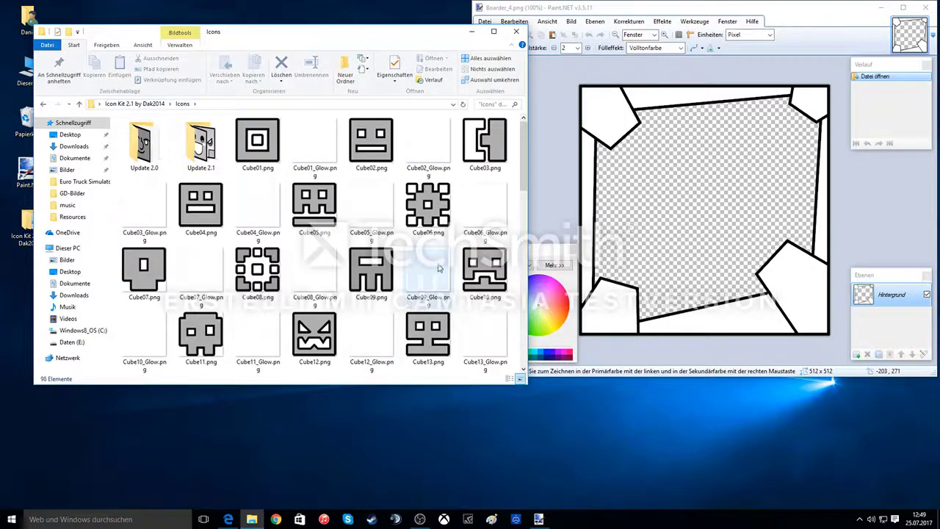
scroll(438, 268, "down", 5)
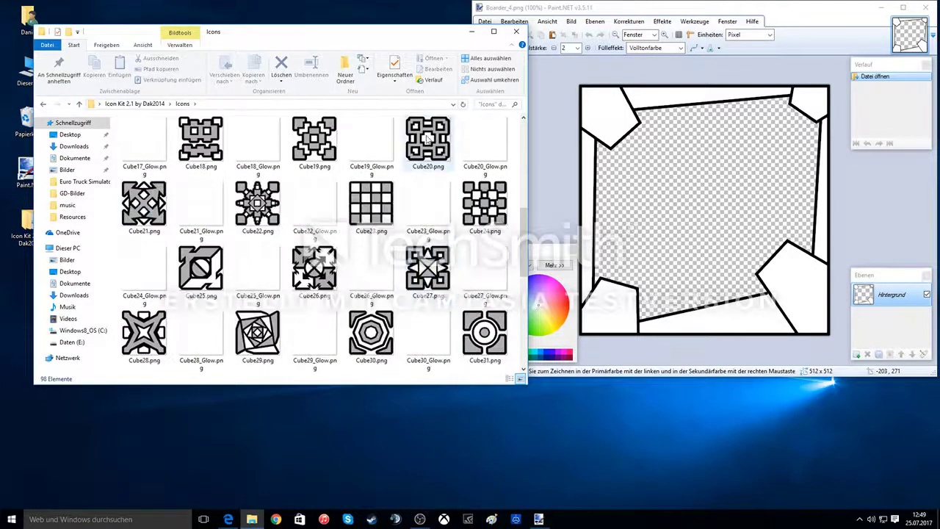
left_click_drag(437, 147, 629, 180)
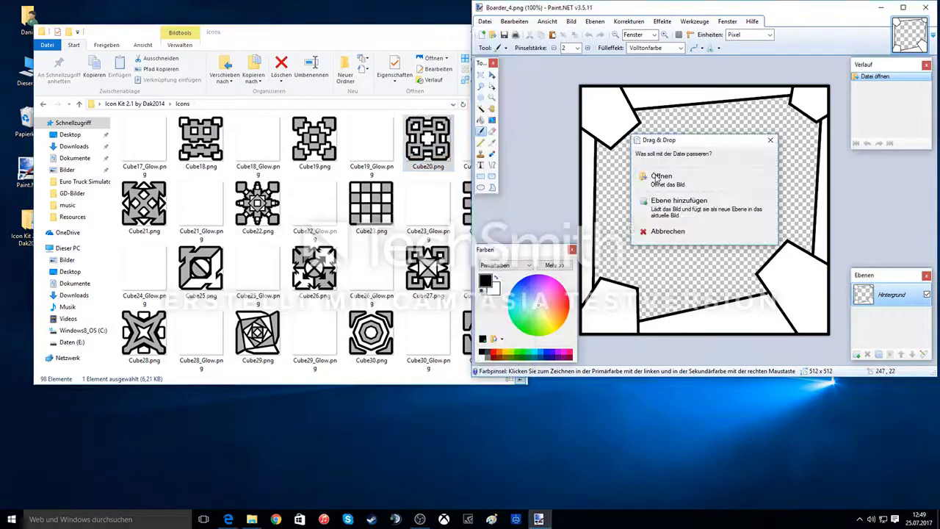
left_click(659, 181)
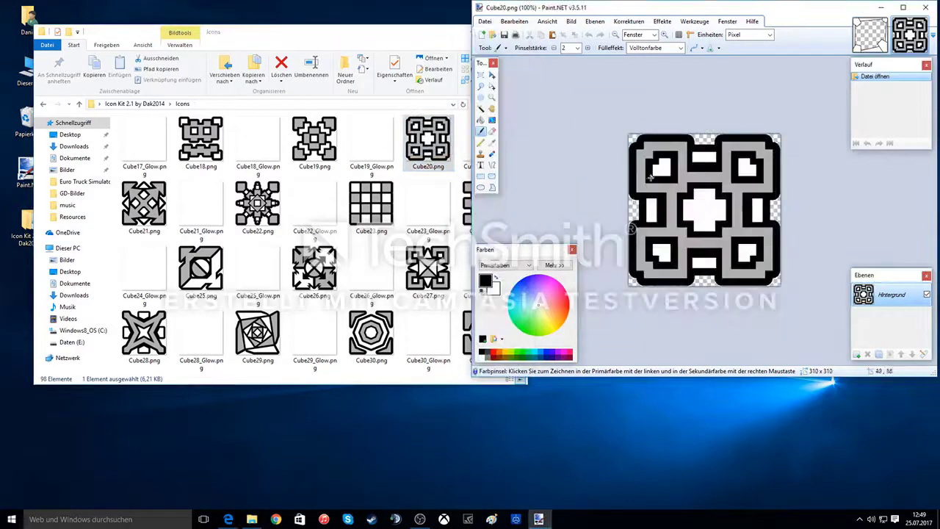
left_click(868, 40)
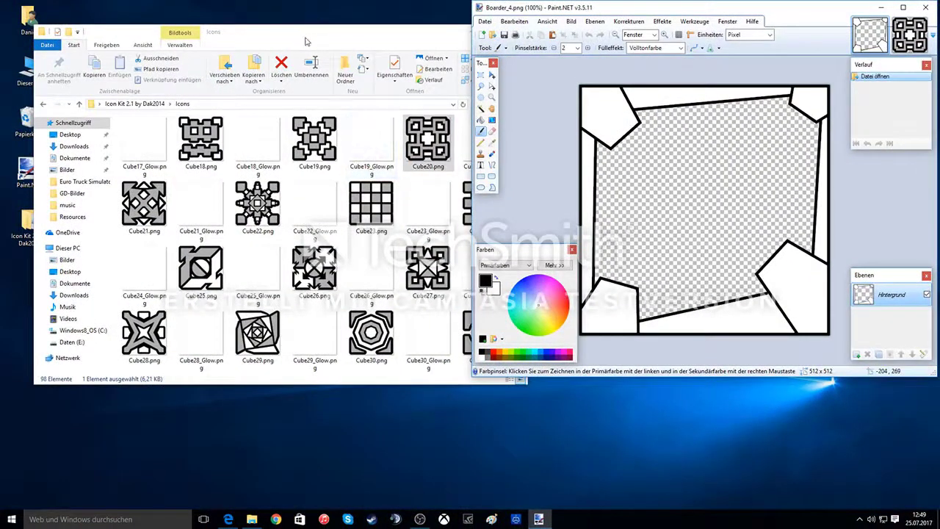
Open Ship09.png from the kit's Ships folder as another separate image in Paint.NET.
left_click(139, 103)
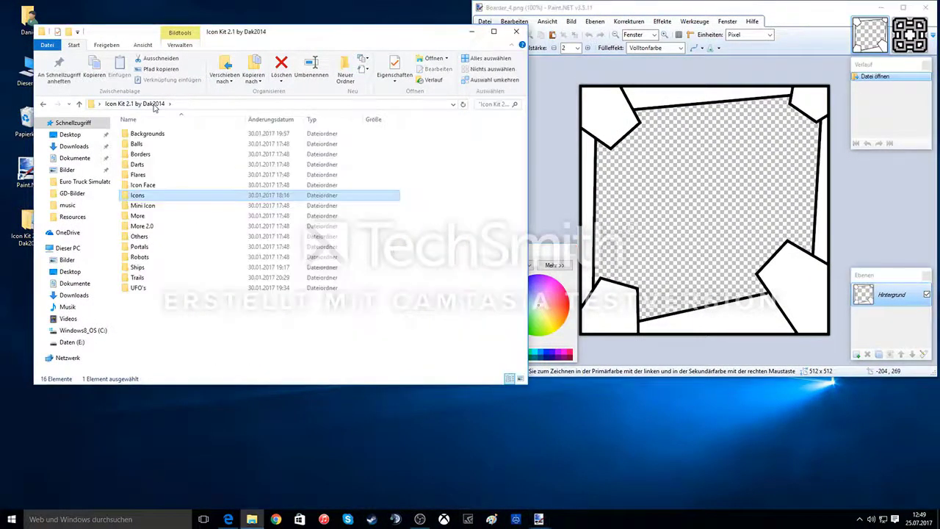
left_click(166, 271)
double_click(166, 271)
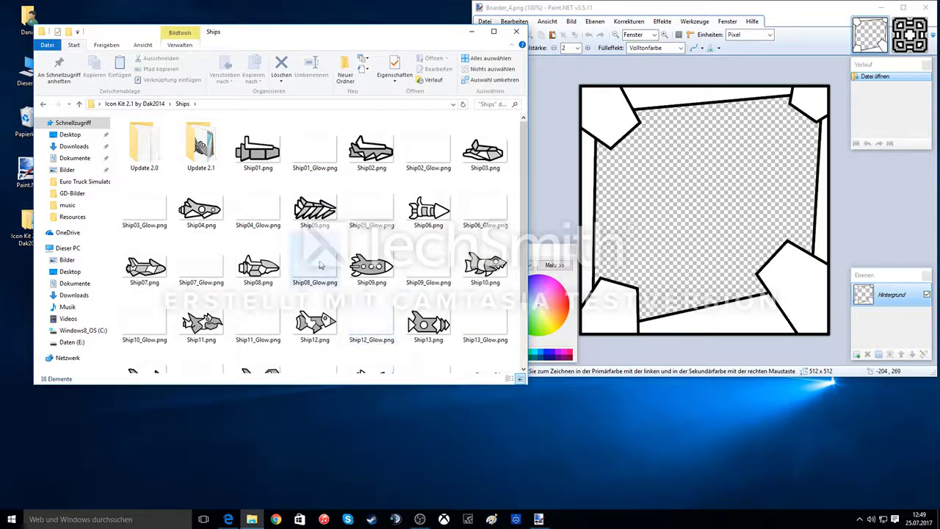
left_click_drag(368, 272, 874, 171)
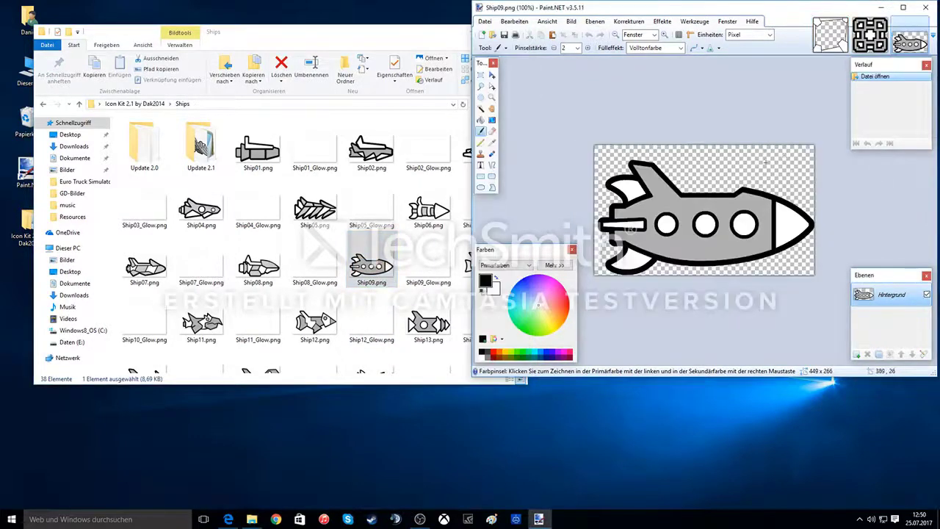
Fill the four corner pentagons of the Boarder_4 image with red using the Paint Bucket.
left_click(830, 34)
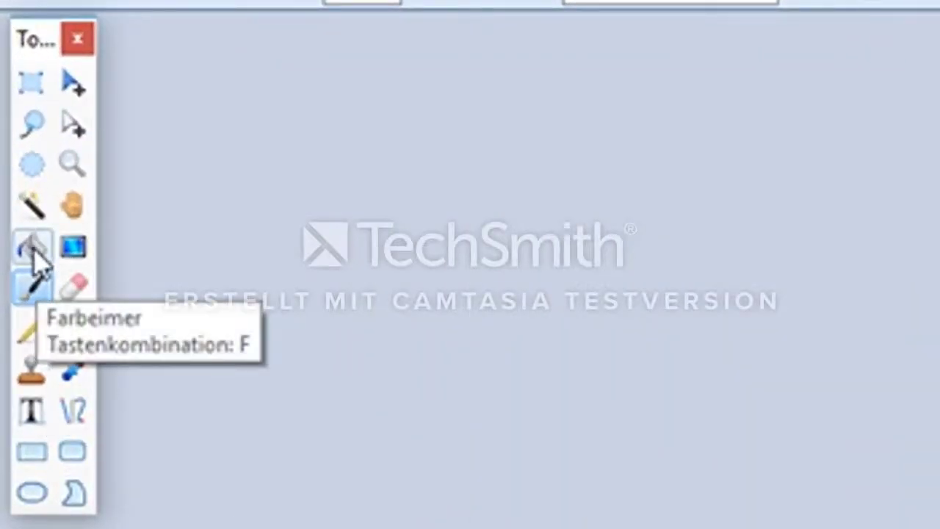
left_click(33, 254)
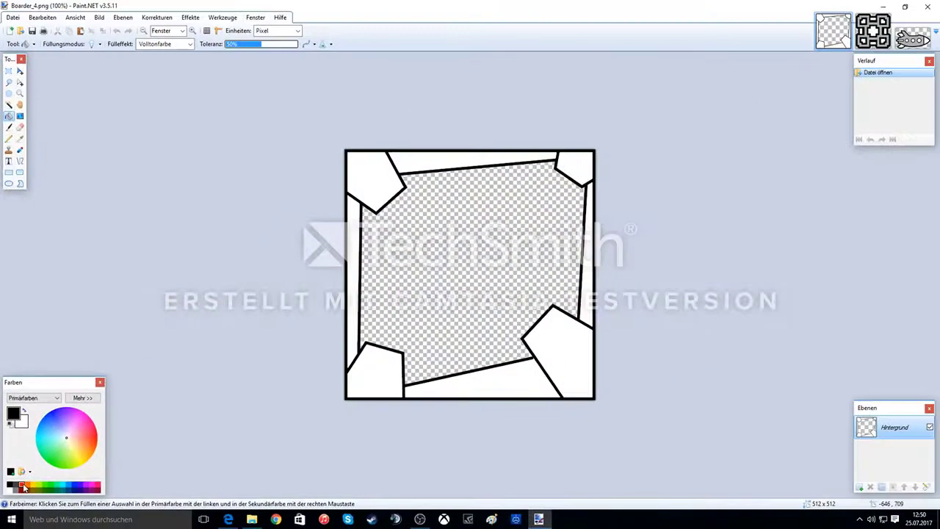
left_click(76, 439)
left_click(387, 380)
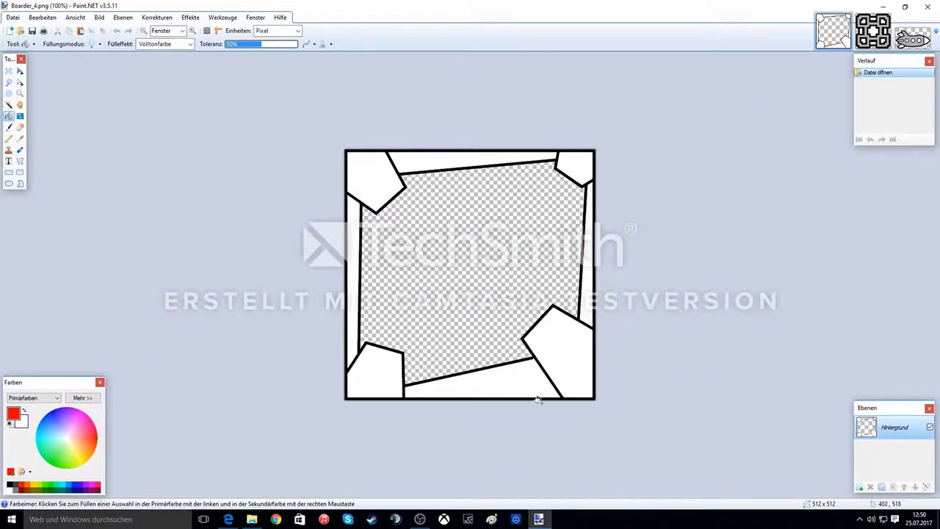
left_click(566, 352)
left_click(574, 163)
left_click(371, 176)
Fill the four white side strips between the border's corners with orange.
left_click(27, 486)
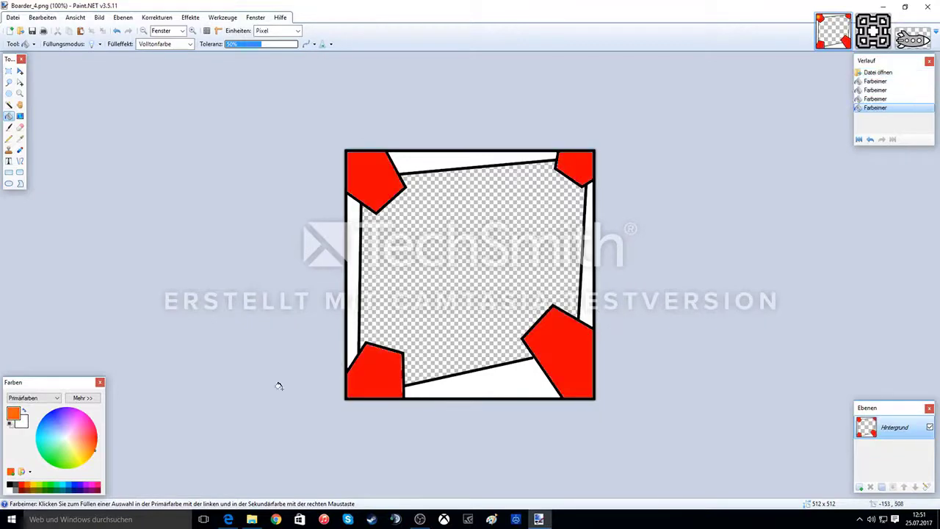
left_click(354, 247)
left_click(434, 158)
left_click(586, 250)
left_click(510, 389)
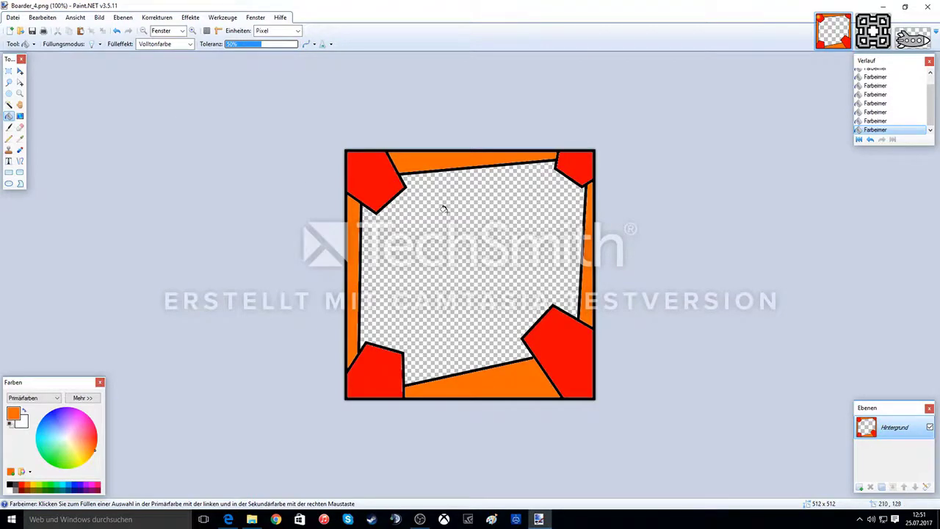
Select all four red corners and all four orange side strips of the border together with the Magic Wand.
left_click(9, 104)
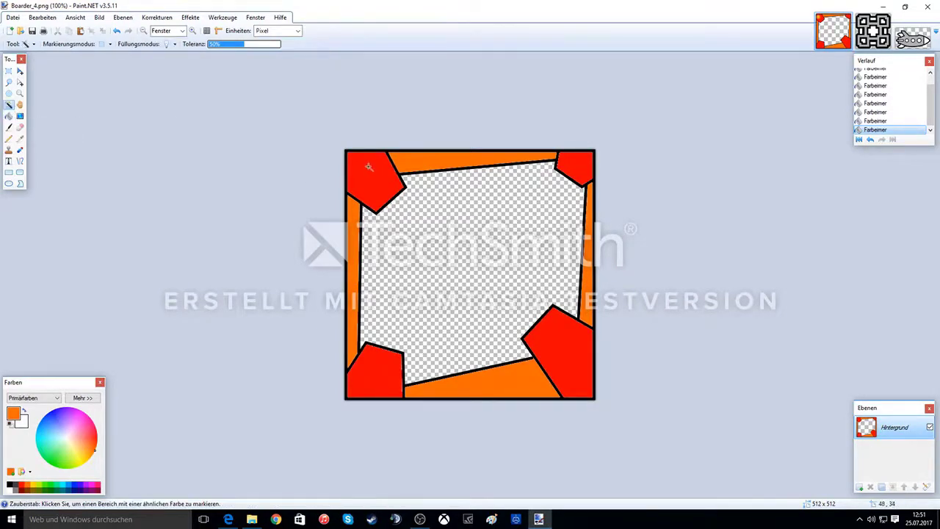
key("ctrl")
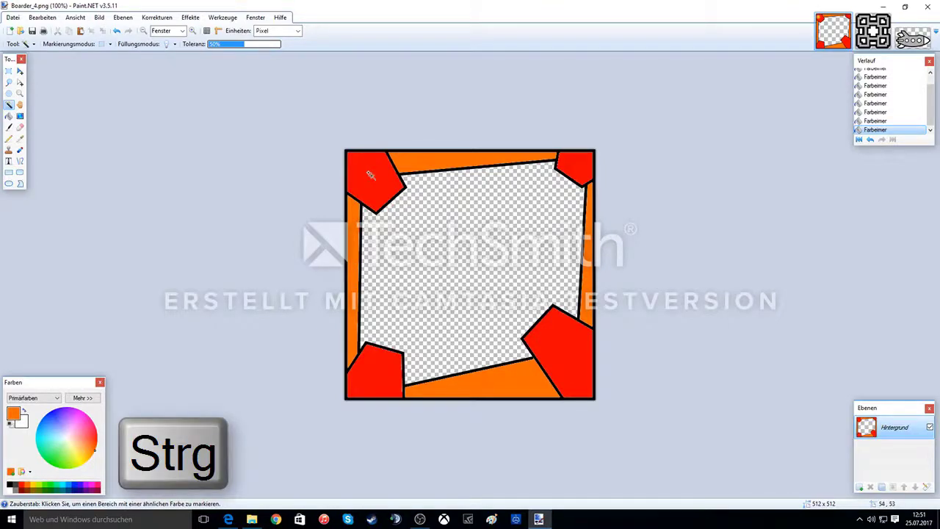
left_click(370, 175, "ctrl")
left_click(380, 385, "ctrl")
left_click(557, 355, "ctrl")
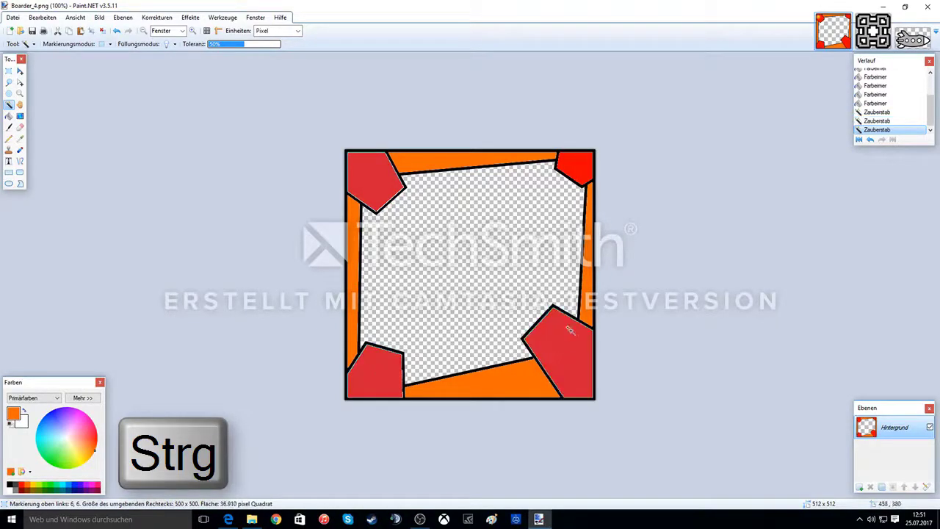
left_click(577, 161, "ctrl")
left_click(441, 157, "ctrl")
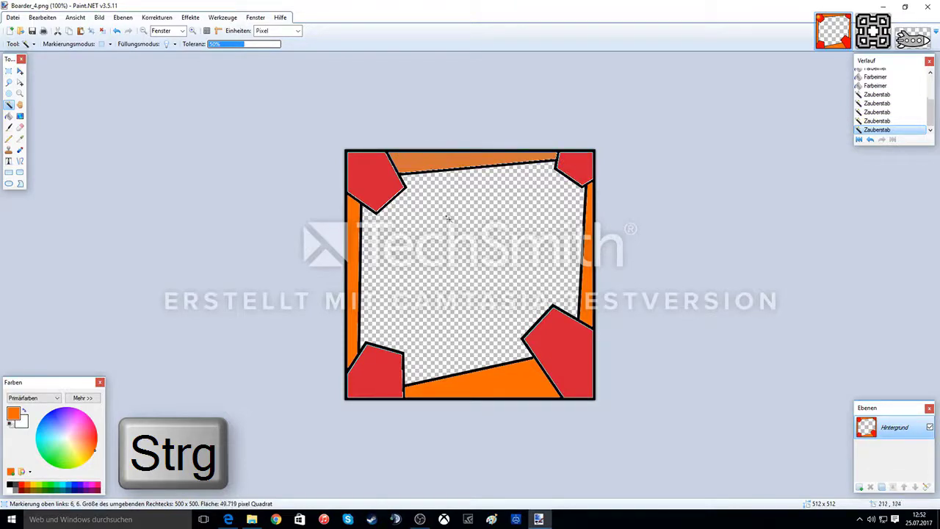
left_click(507, 384, "ctrl")
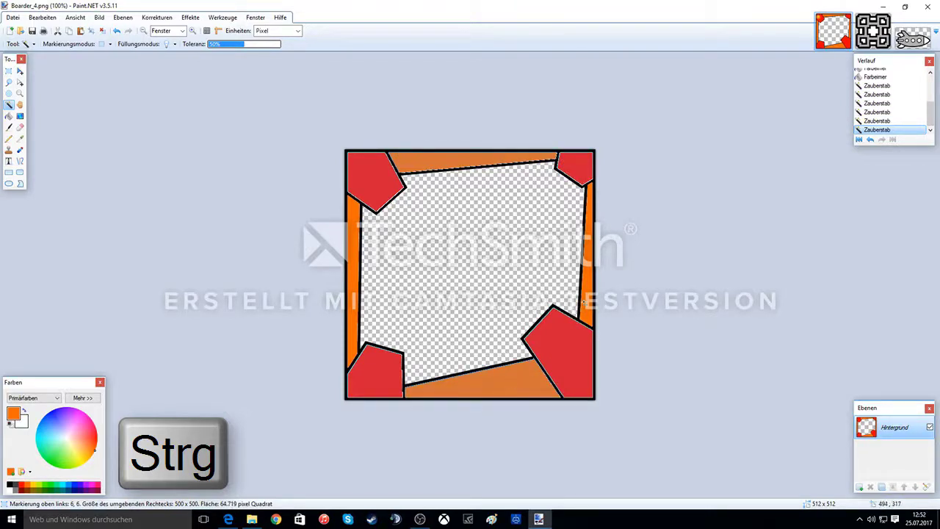
left_click(585, 302, "ctrl")
left_click(351, 255, "ctrl")
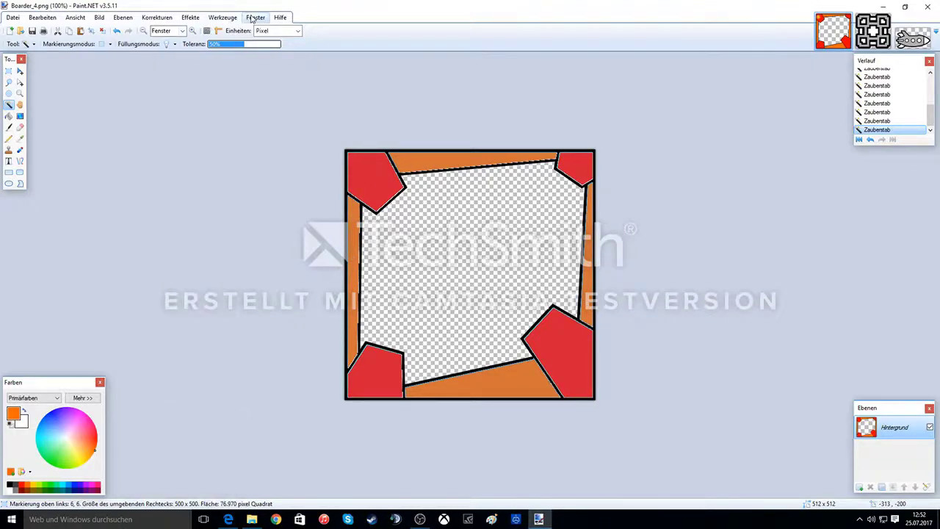
Apply the Bevel Selection effect to the selected border areas with depth 7 and strength 0.60.
left_click(200, 17)
mouse_move(257, 237)
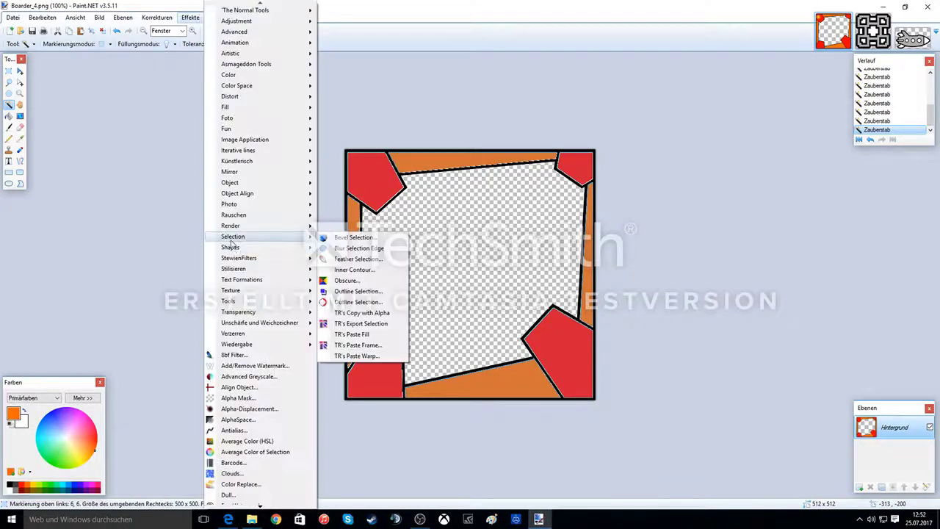
left_click(345, 237)
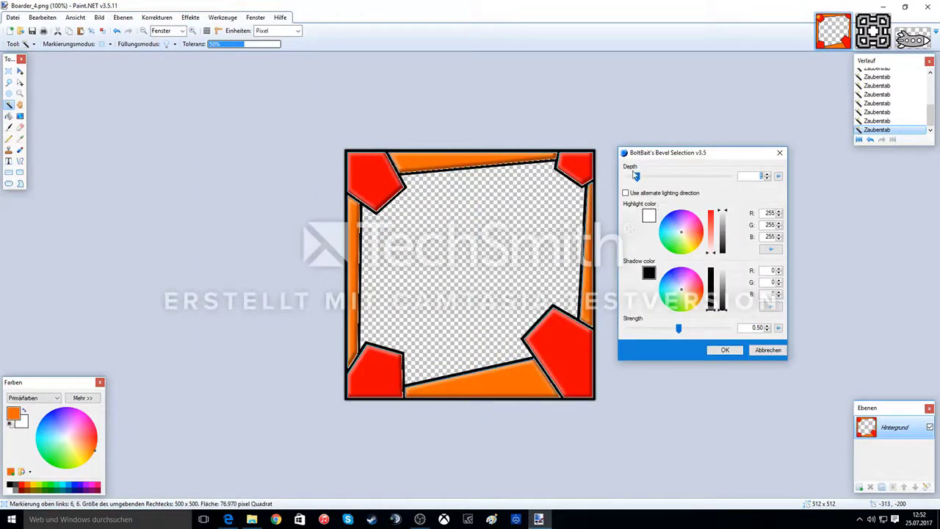
left_click_drag(637, 178, 641, 179)
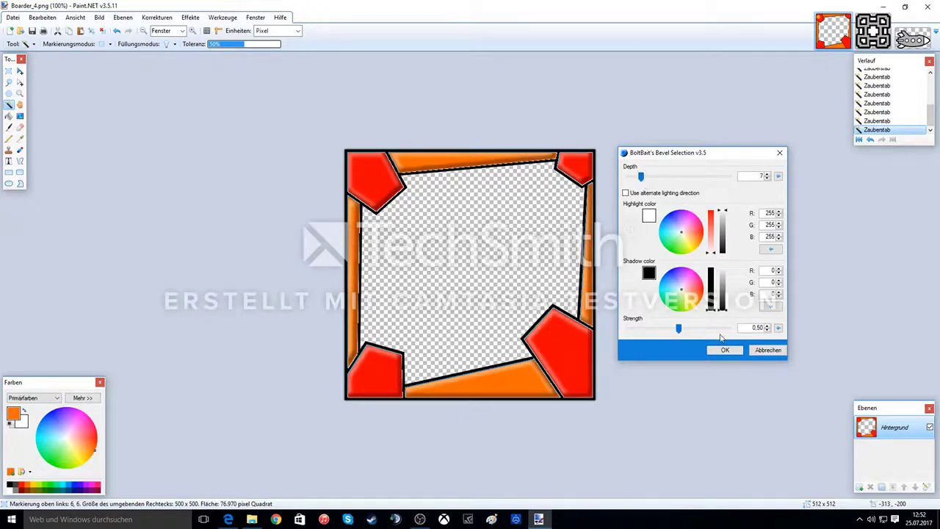
left_click_drag(678, 328, 684, 330)
mouse_move(720, 215)
left_mouse_down()
mouse_move(721, 256)
mouse_move(720, 214)
left_mouse_up()
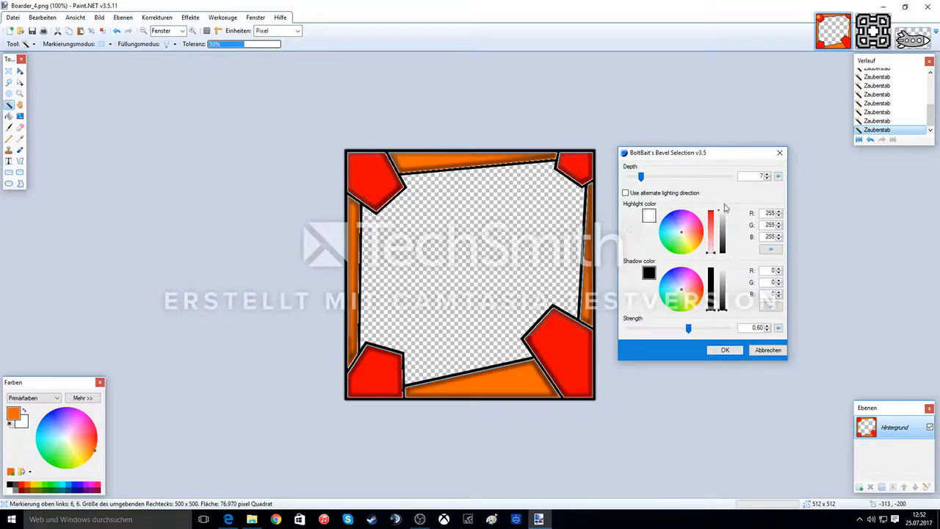
key("Return")
Fill the grey areas of the Cube20 image with red and its white areas with orange using the Paint Bucket.
left_click(8, 116)
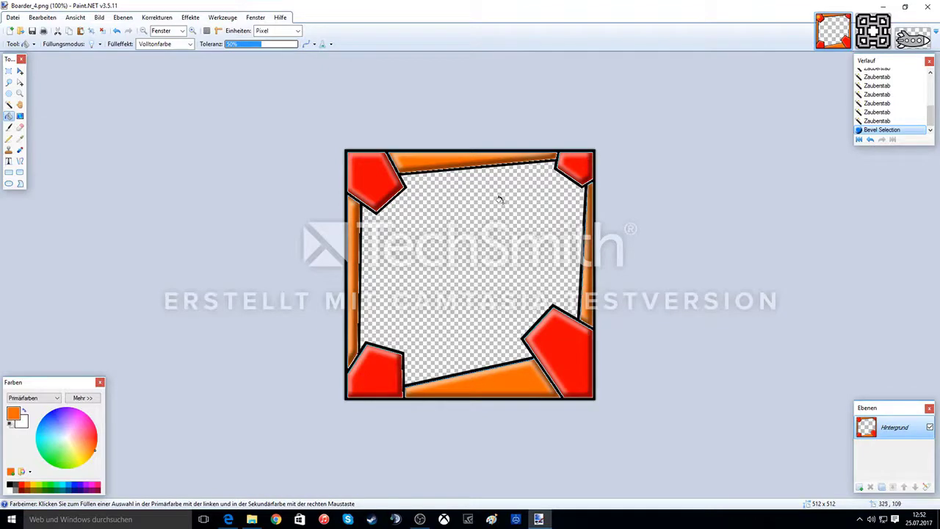
left_click(872, 31)
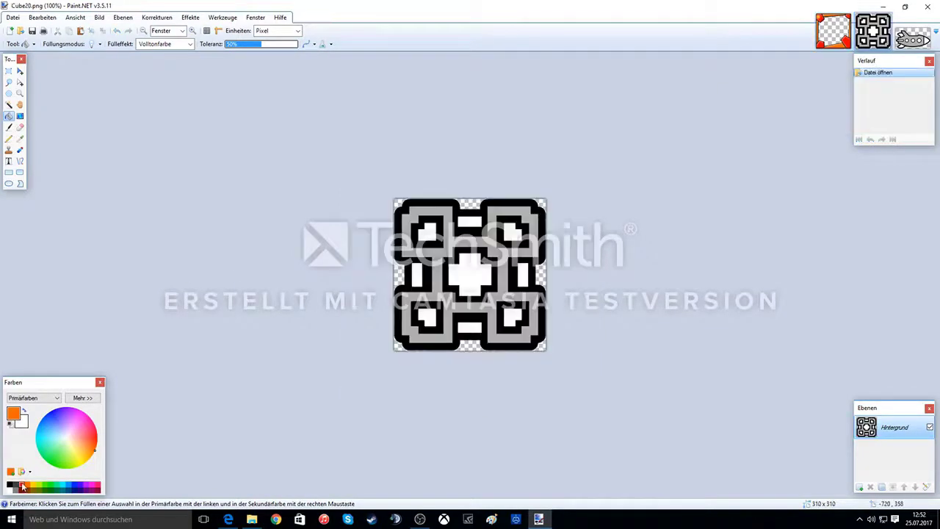
left_click(22, 486)
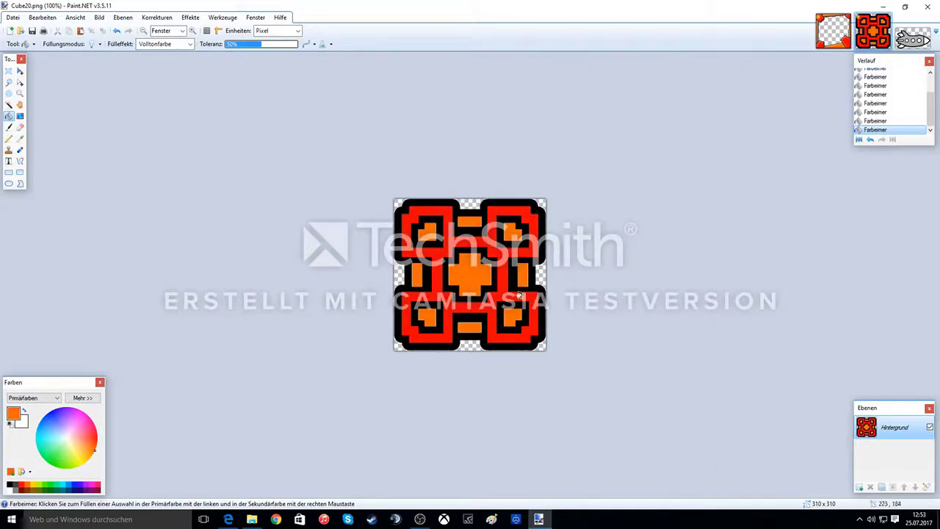
Select all the orange areas and the red area of the cube together with the Magic Wand.
left_click(8, 105)
left_click(464, 274)
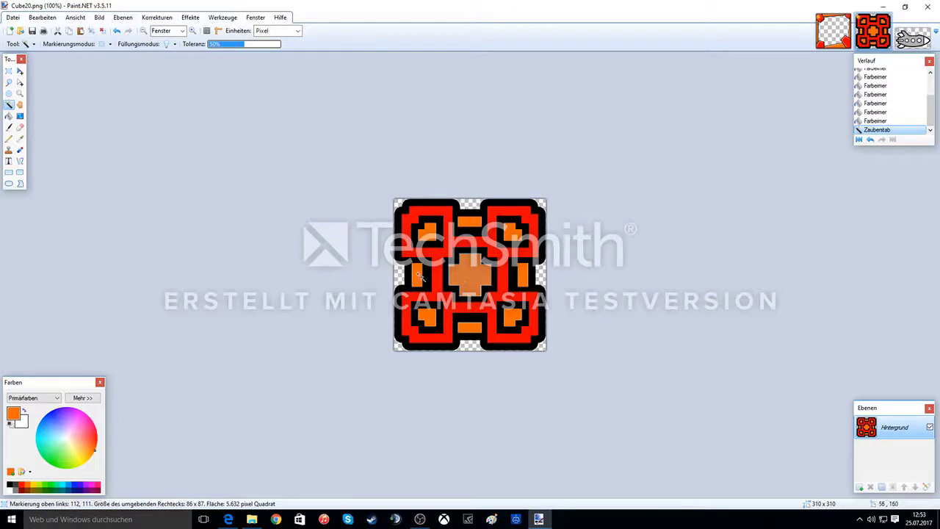
left_click(418, 276, "ctrl")
left_click(438, 231, "ctrl")
left_click(465, 222, "ctrl")
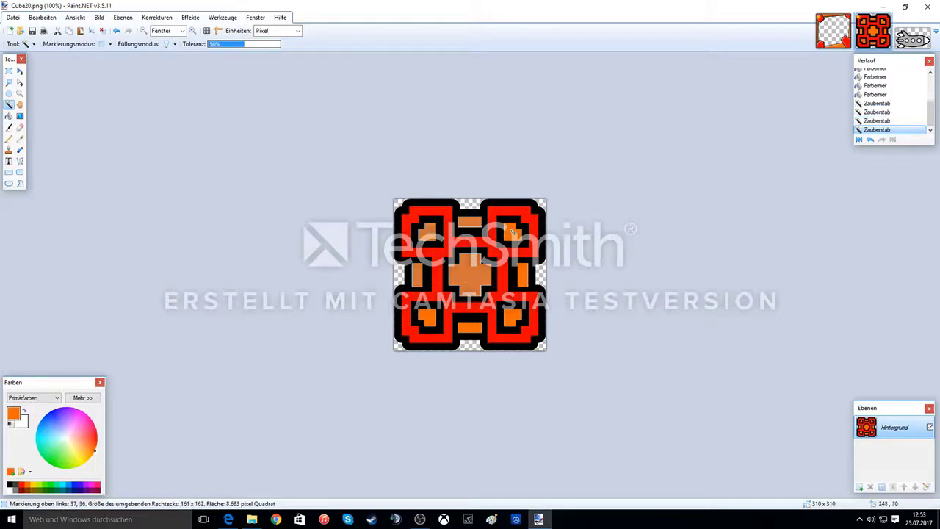
left_click(512, 234, "ctrl")
left_click(523, 278, "ctrl")
left_click(515, 315, "ctrl")
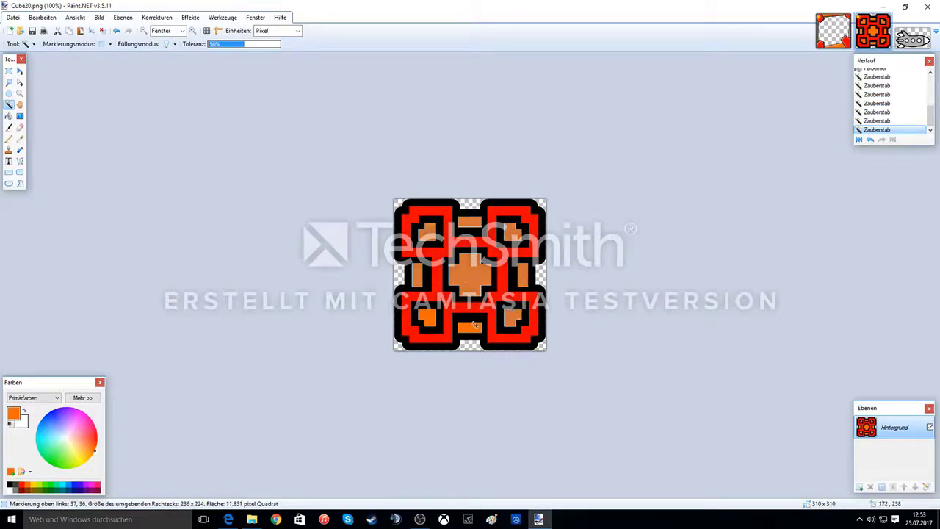
left_click(434, 318, "ctrl")
left_click(437, 291, "ctrl")
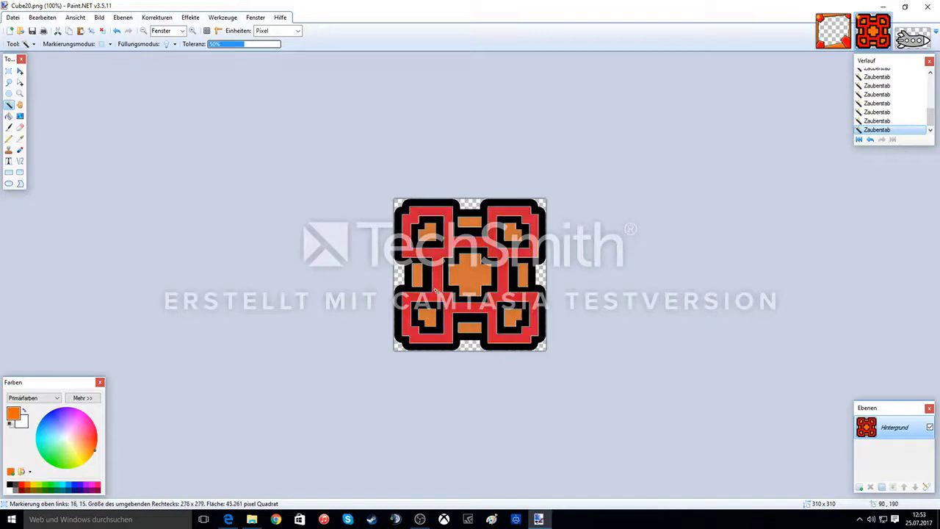
Apply the Bevel Selection effect to the selected cube areas with strength 0.60.
left_click(190, 17)
mouse_move(249, 250)
left_click(352, 252)
left_click_drag(443, 160, 721, 153)
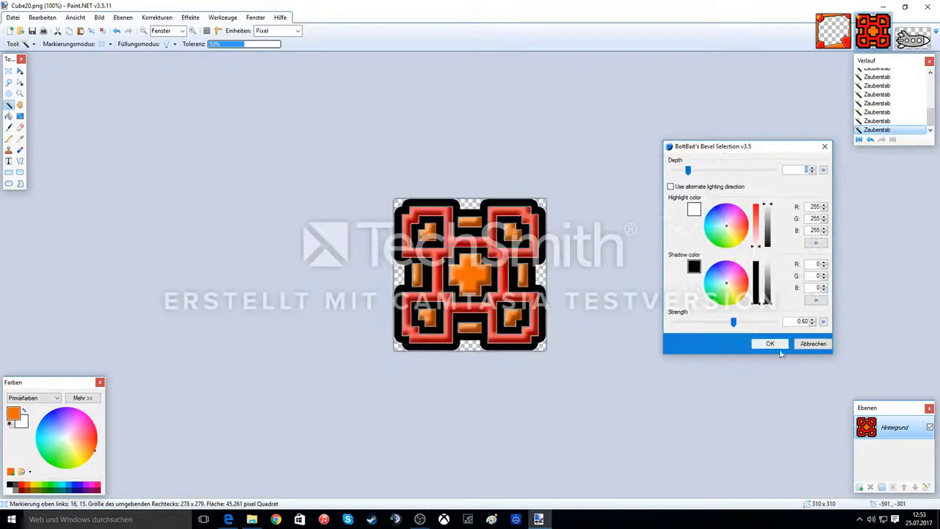
left_click(770, 344)
Fill the grey areas of the Ship09 image with red and its white areas with orange using the Paint Bucket.
left_click(9, 115)
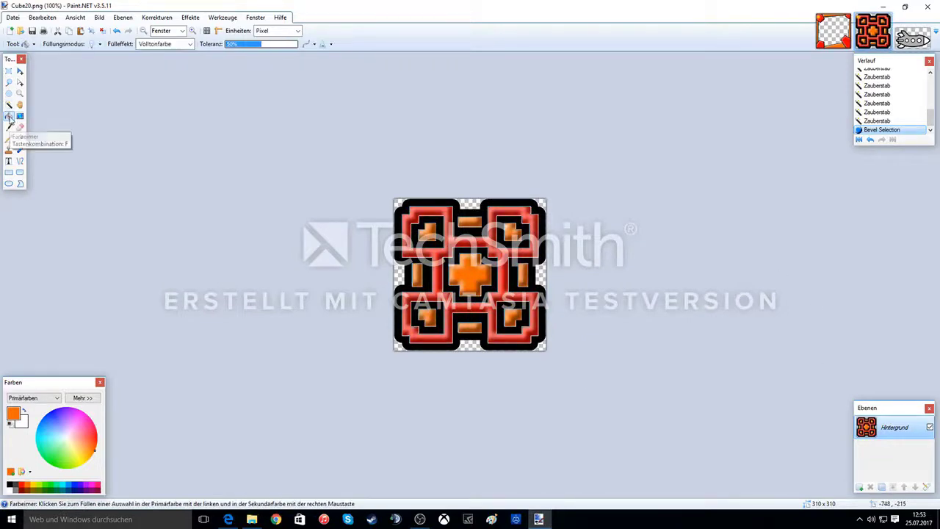
left_click(912, 33)
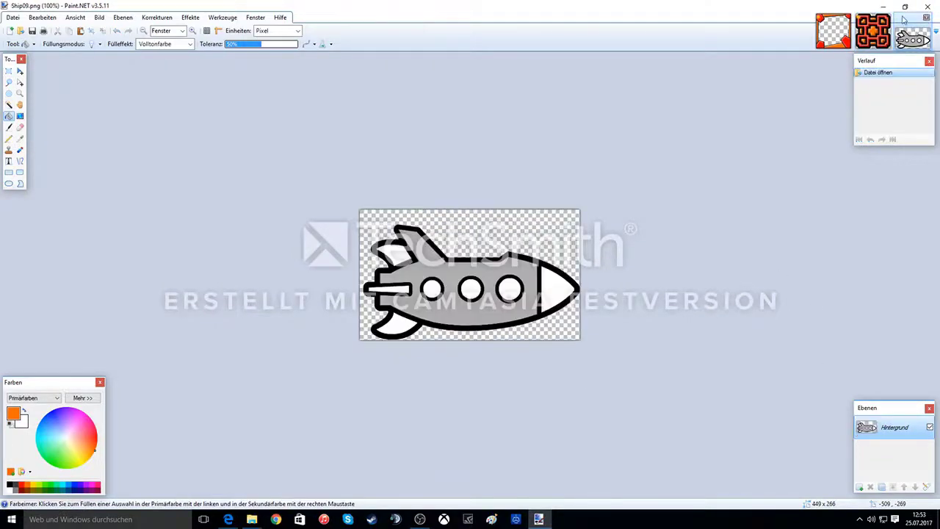
left_click(19, 486)
left_click(499, 308)
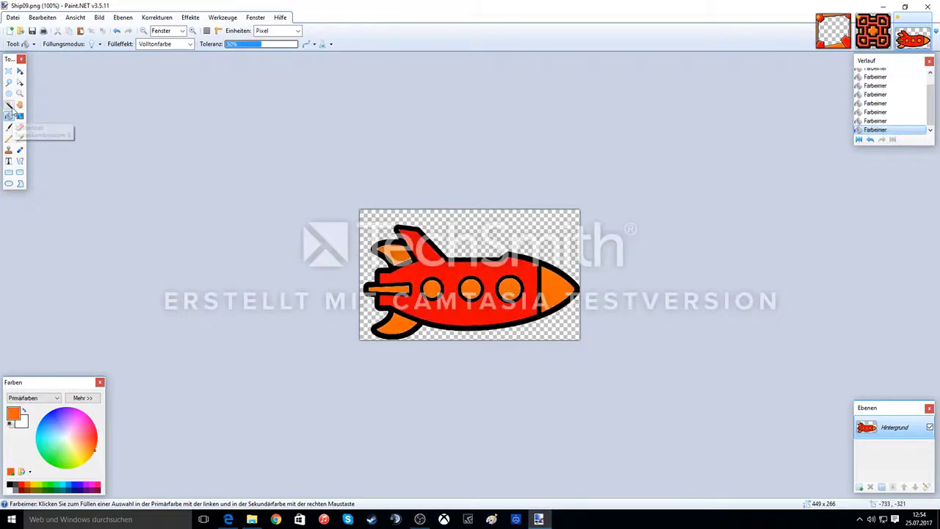
Select the ship's orange windows, nose and fins and its red body areas together with the Magic Wand.
left_click(9, 104)
left_click(431, 288)
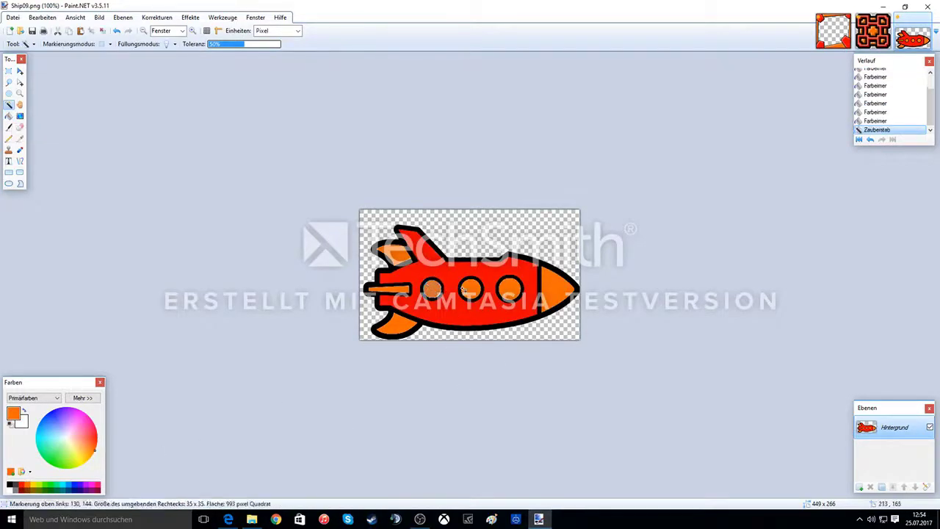
left_click(471, 288, "ctrl")
left_click(510, 289, "ctrl")
left_click(556, 292, "ctrl")
left_click(427, 302, "ctrl")
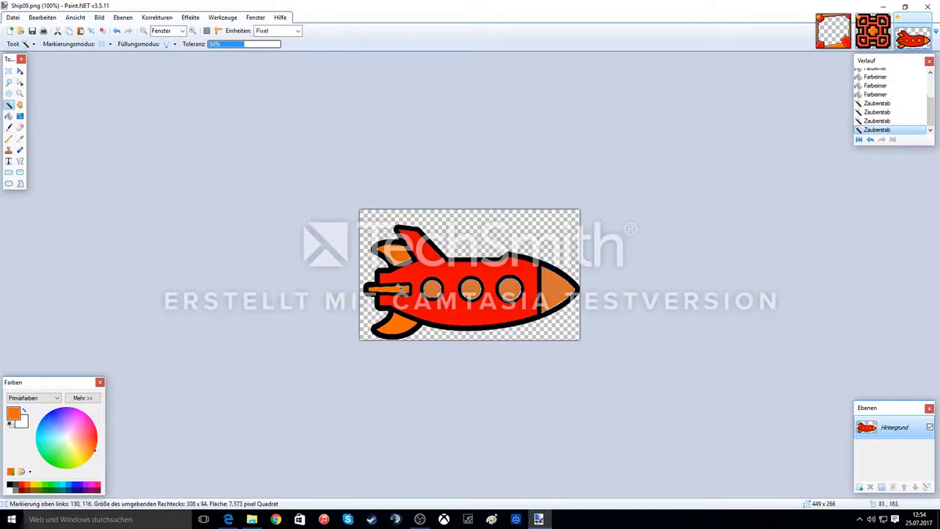
left_click(400, 290, "ctrl")
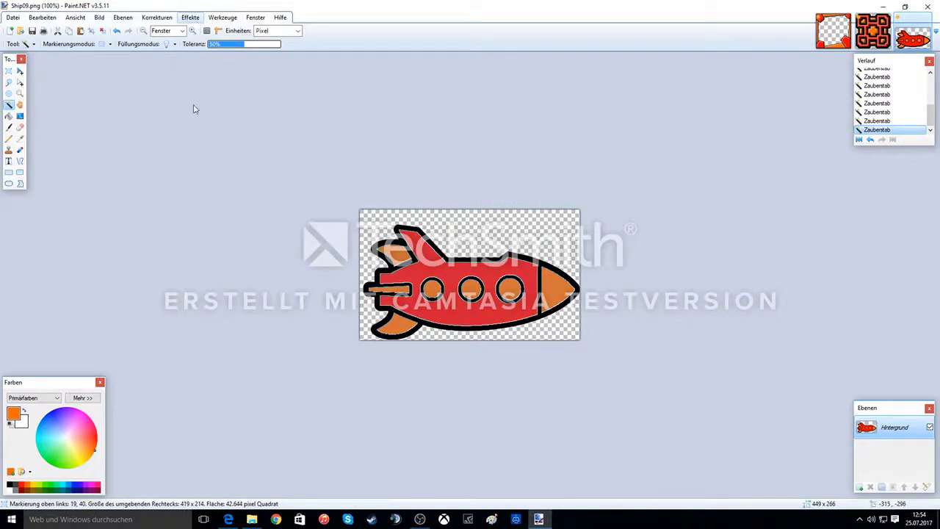
Apply the Bevel Selection effect to the selected ship areas.
left_click(190, 17)
mouse_move(252, 245)
left_click(368, 250)
left_click_drag(459, 158, 719, 145)
left_click(758, 336)
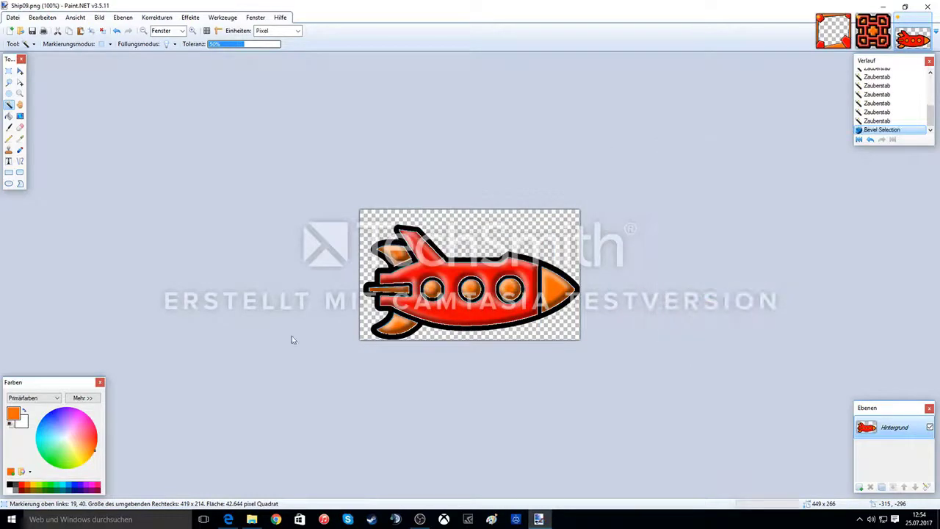
Add a new empty layer above the border in the Boarder_4 image.
left_click(9, 116)
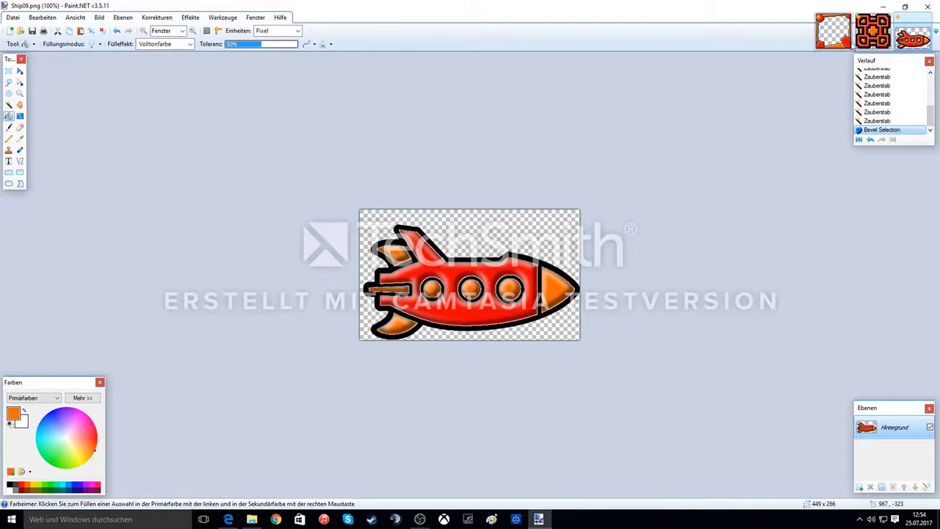
left_click(873, 31)
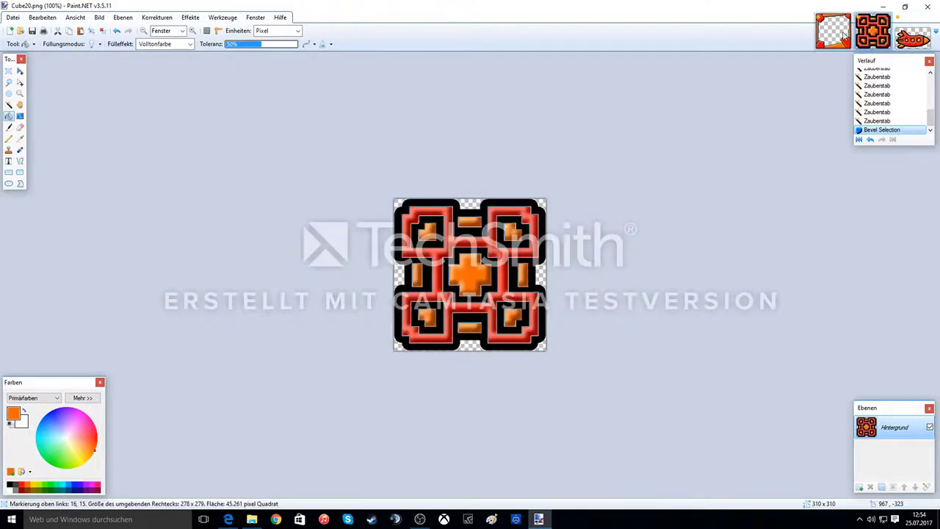
left_click(844, 36)
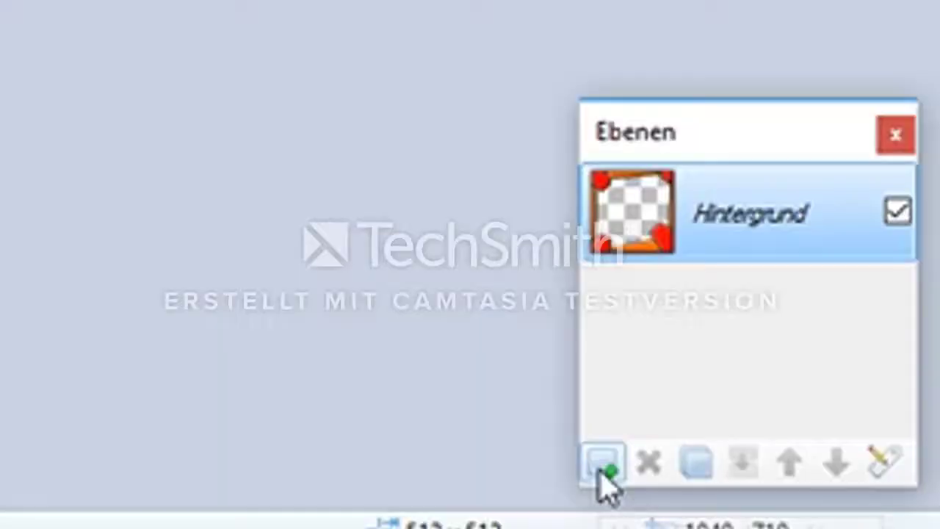
left_click(601, 466)
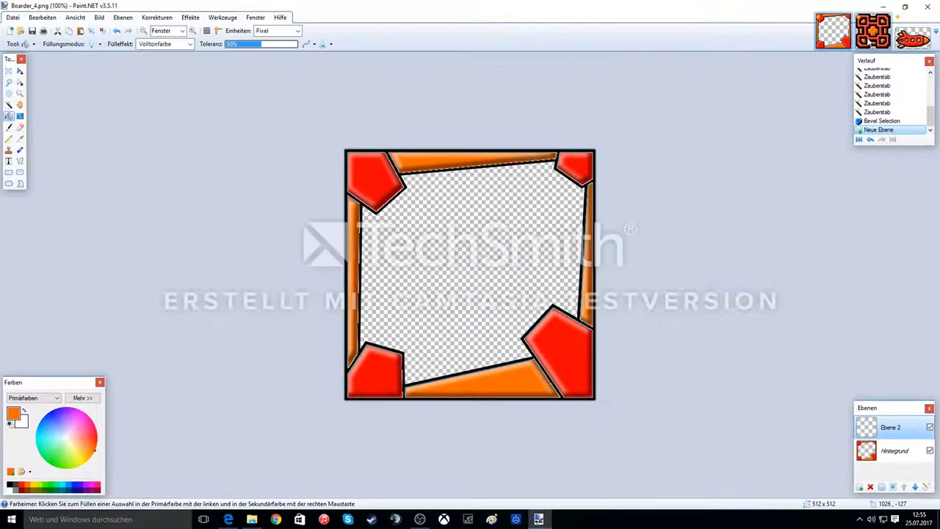
Copy the whole cube onto the border's new layer and place it smaller and tilted clockwise in the upper middle of the frame.
left_click(869, 41)
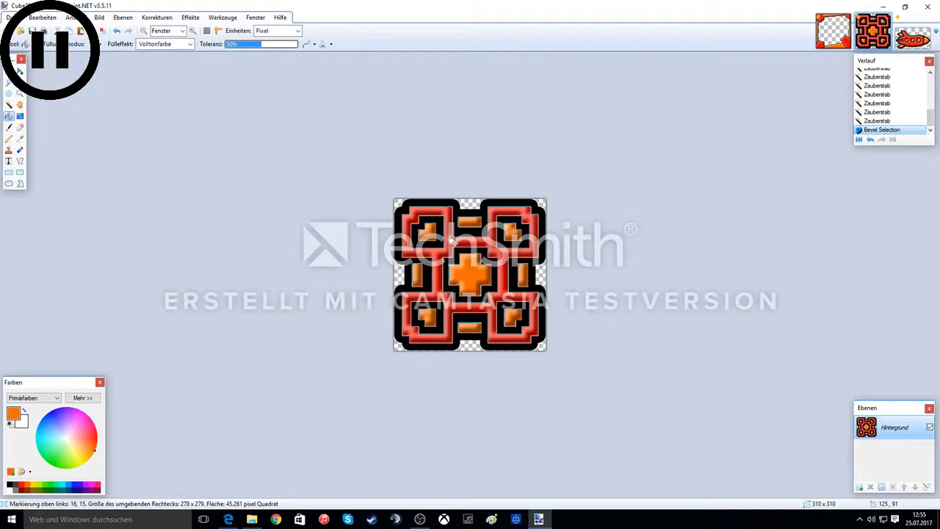
key("ctrl+c")
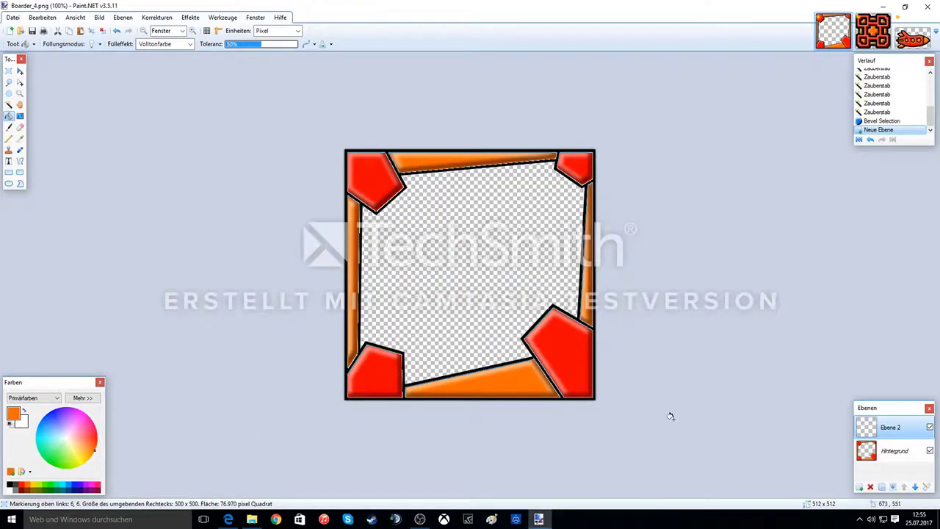
key("ctrl+v")
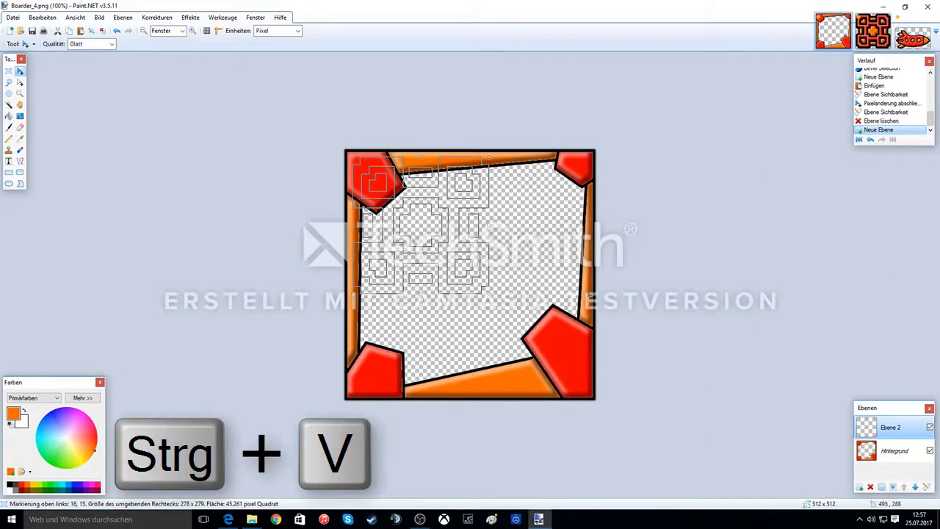
left_click_drag(419, 230, 446, 248)
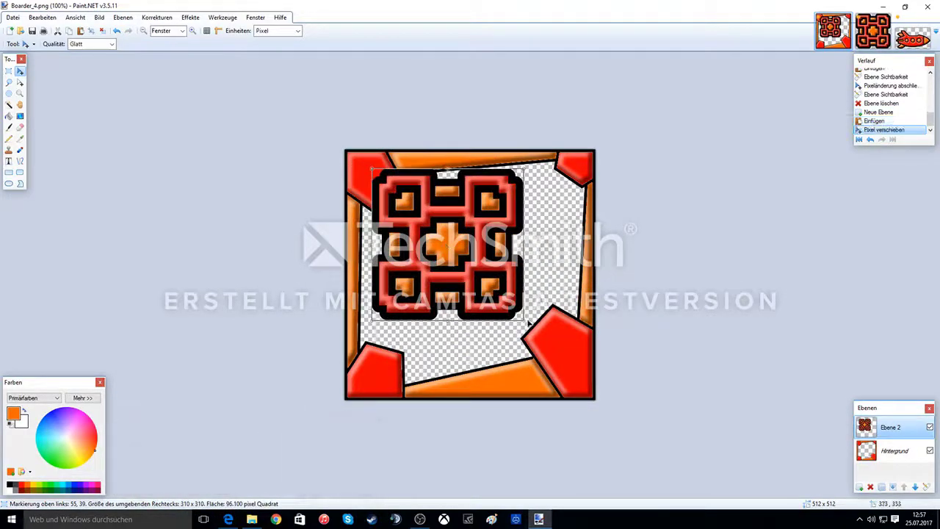
left_click_drag(527, 324, 435, 266)
left_click_drag(573, 317, 490, 273)
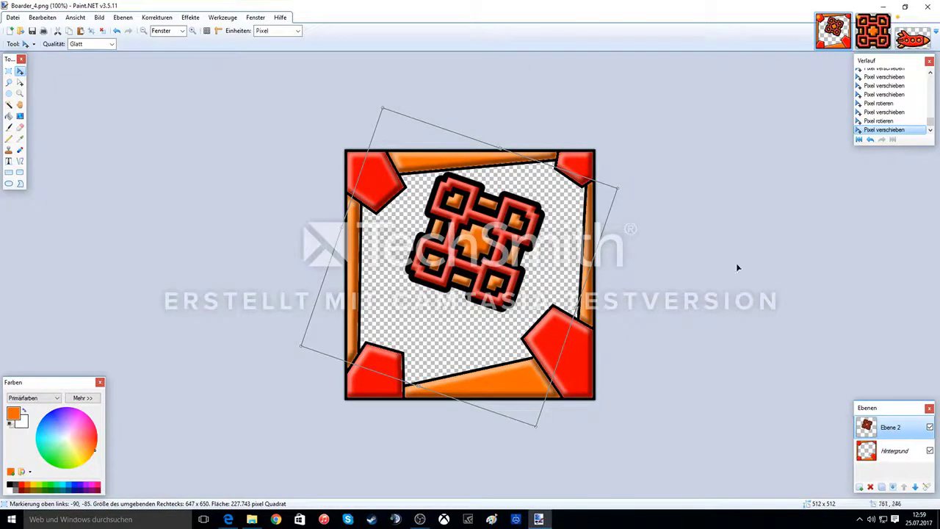
Copy the whole ship image onto a new layer above the cube and place it tilted clockwise beneath the cube.
left_click(911, 41)
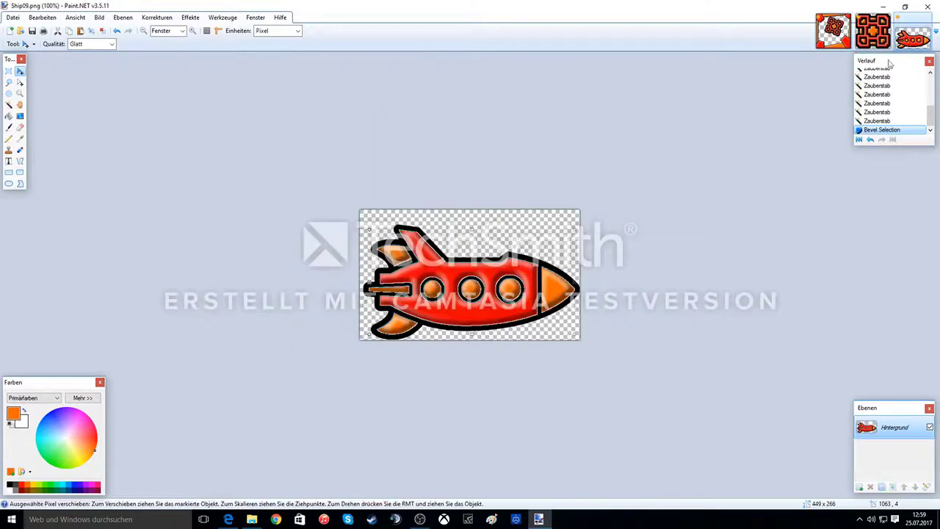
left_click(615, 347)
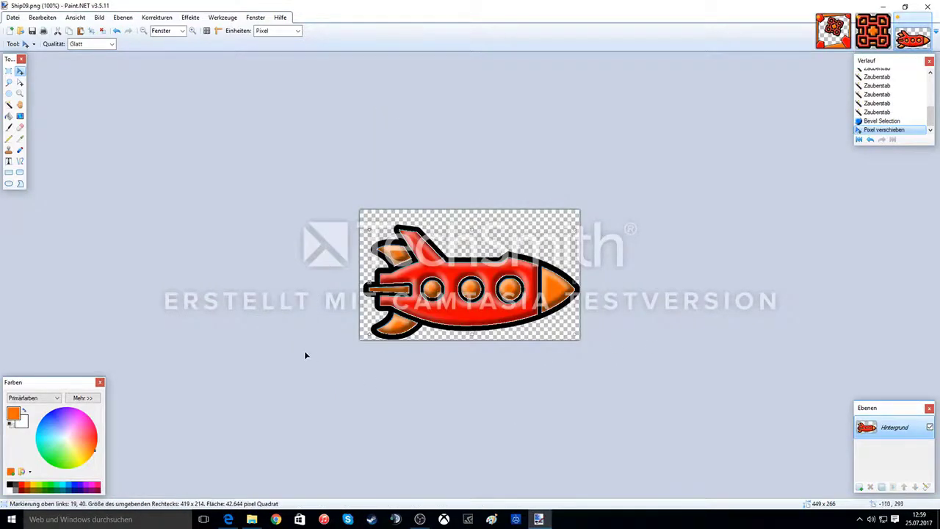
key("ctrl+Tab")
key("ctrl+shift+v")
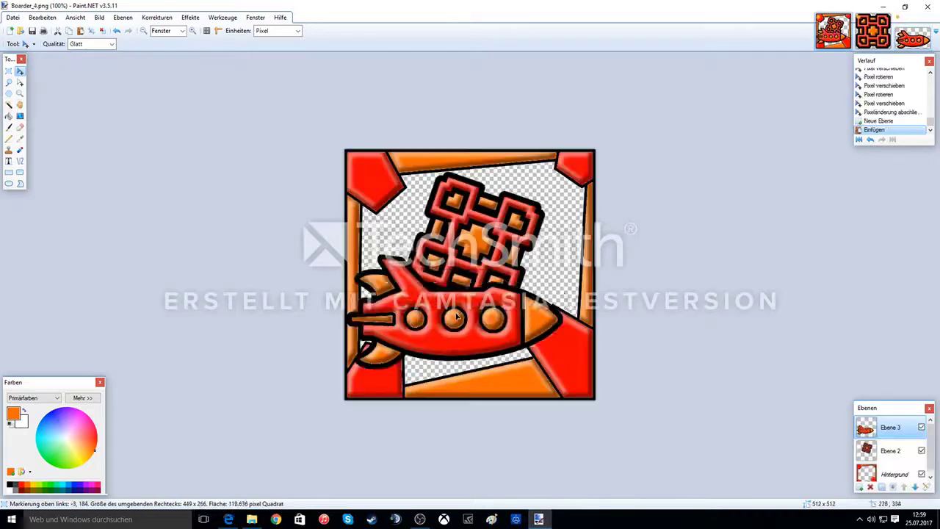
left_click_drag(458, 303, 452, 303)
left_click_drag(543, 346, 551, 410)
left_click_drag(514, 353, 518, 353)
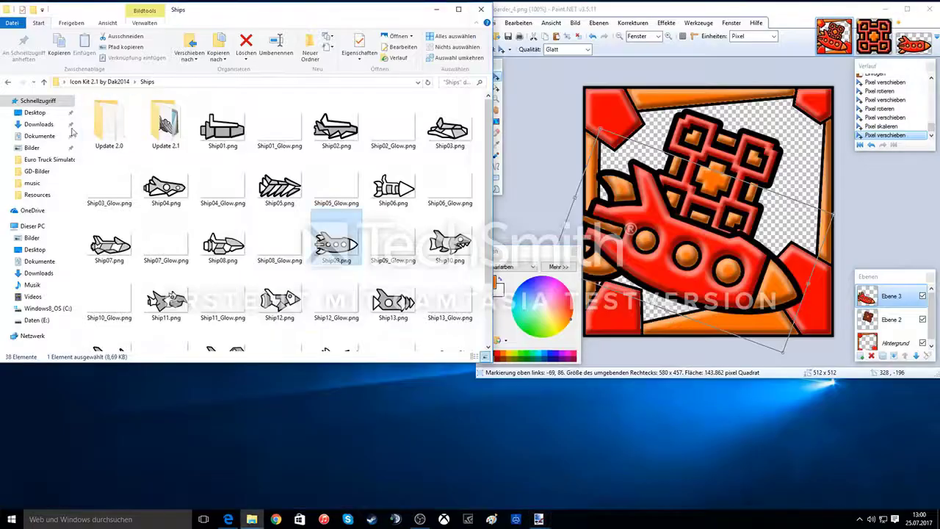
Open the red flare 03.png from the icon kit's Flares folder in a maximised Paint.NET window.
left_click(8, 82)
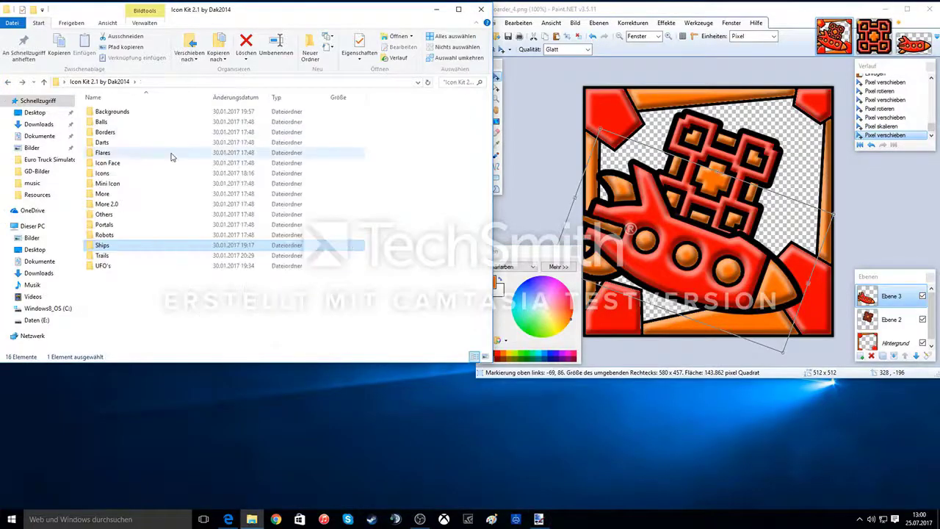
double_click(171, 156)
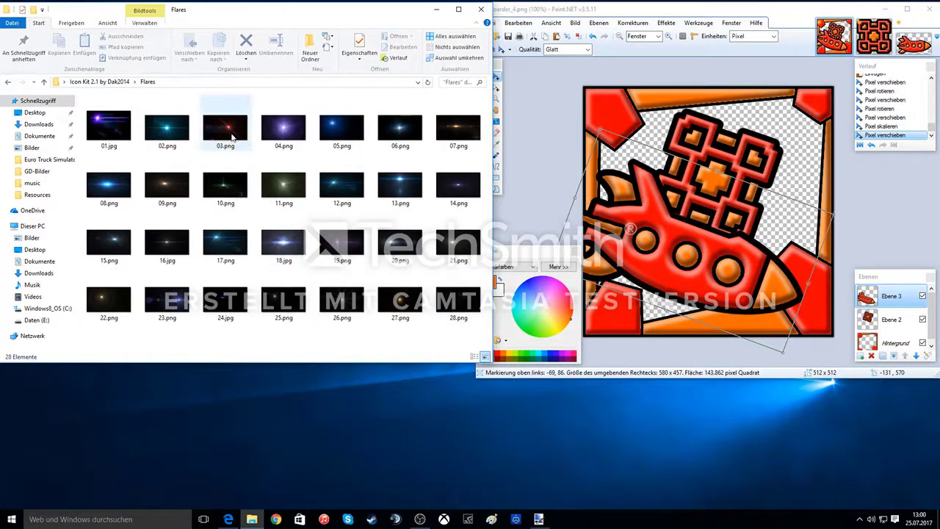
mouse_move(229, 132)
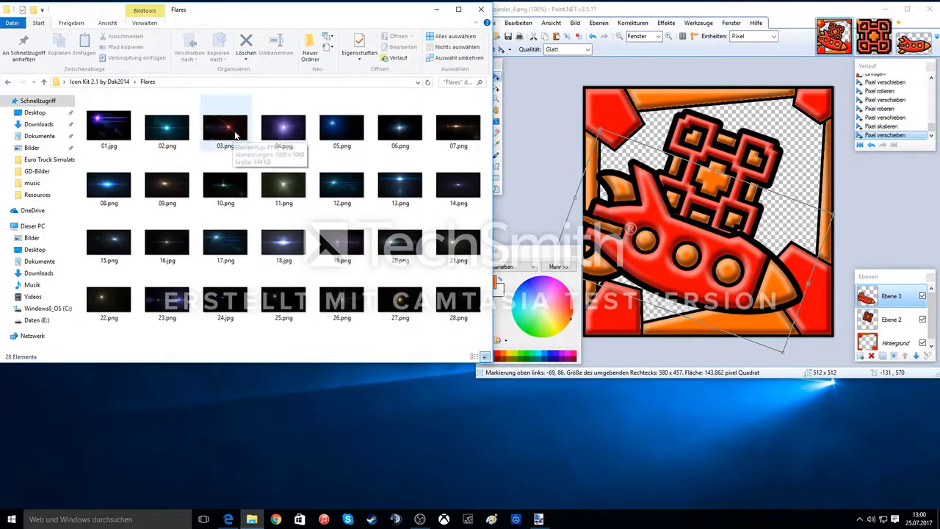
left_click_drag(230, 132, 753, 80)
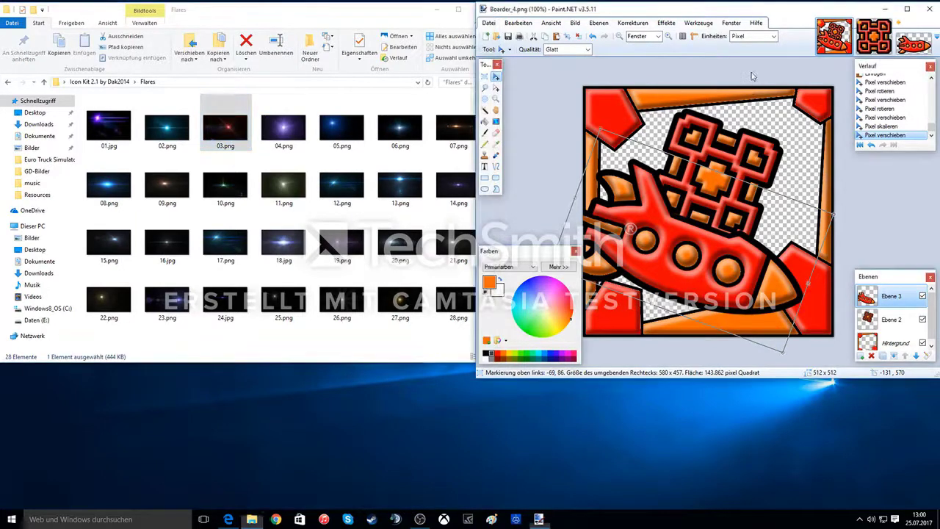
double_click(705, 10)
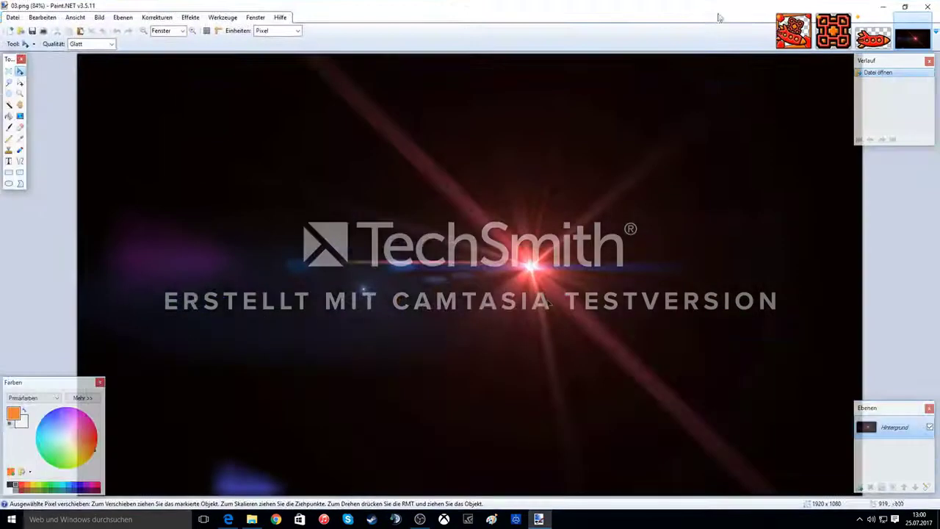
Copy the entire flare image onto a new top layer of Boarder_4, keeping the canvas size, and move its bright burst into the frame.
key("ctrl+a")
left_click(526, 264)
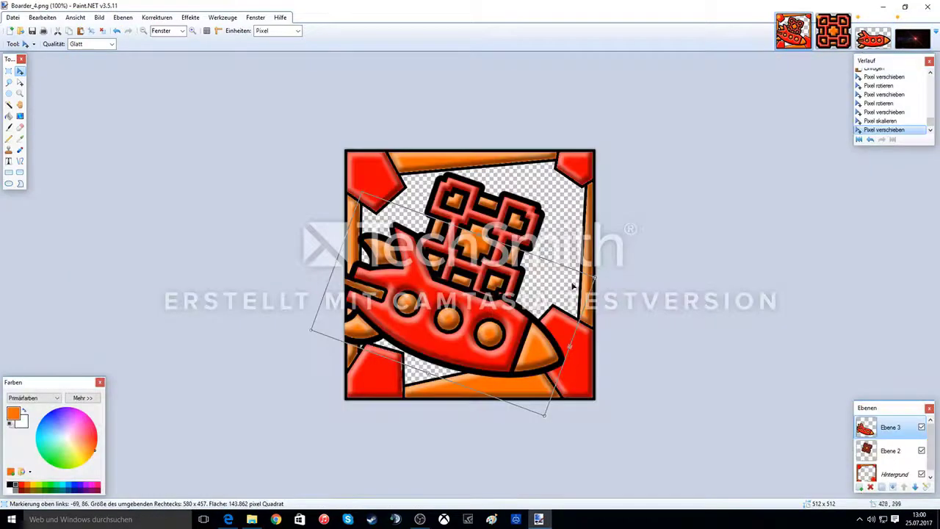
left_click(860, 487)
key("ctrl+v")
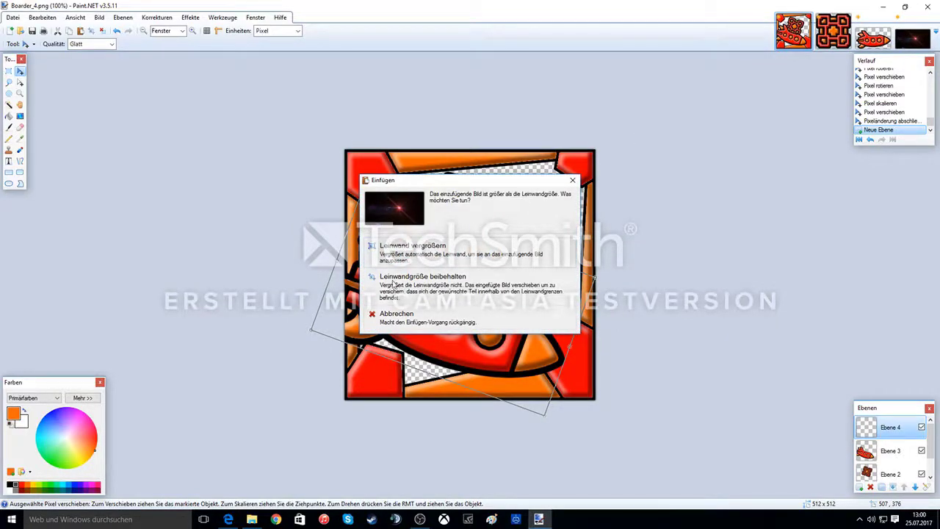
left_click(459, 292)
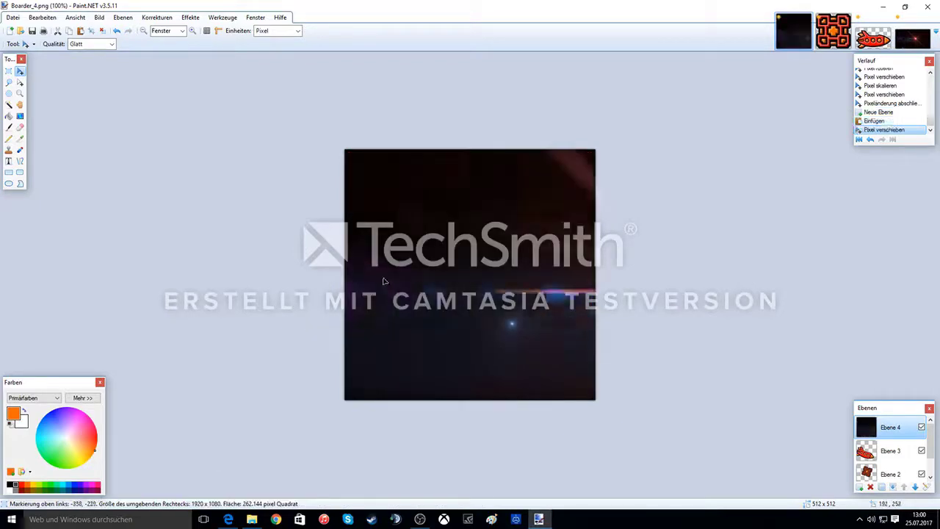
left_click_drag(384, 279, 373, 234)
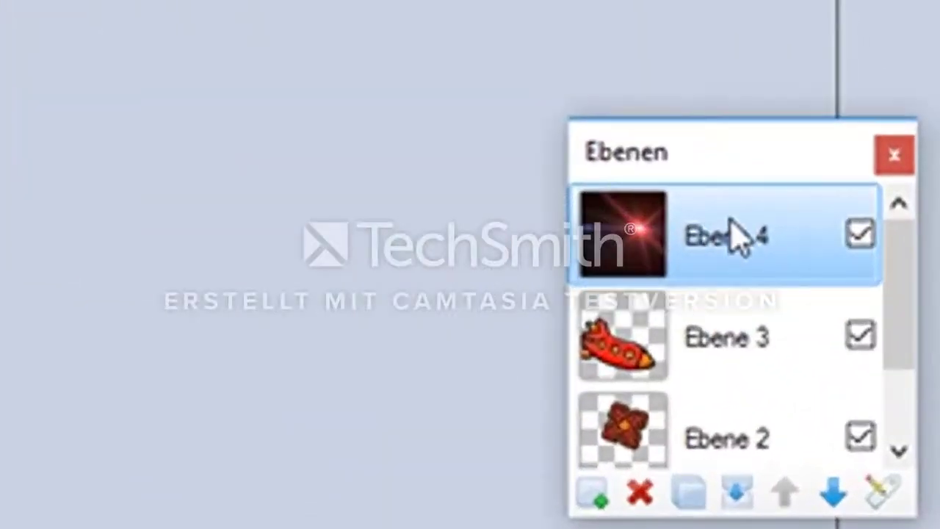
Set the flare layer's blend mode to Additiv and nudge the flare slightly up and to the left over the cube's corner.
double_click(731, 236)
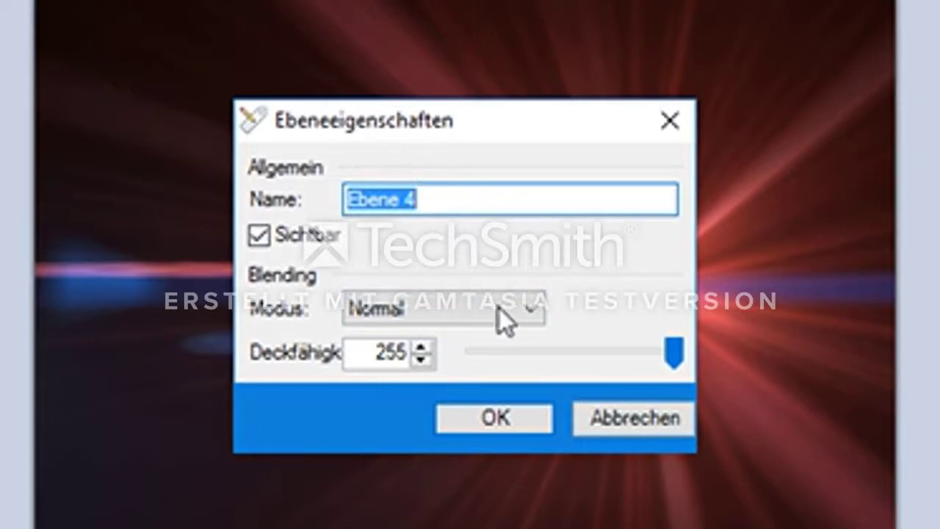
left_click(523, 321)
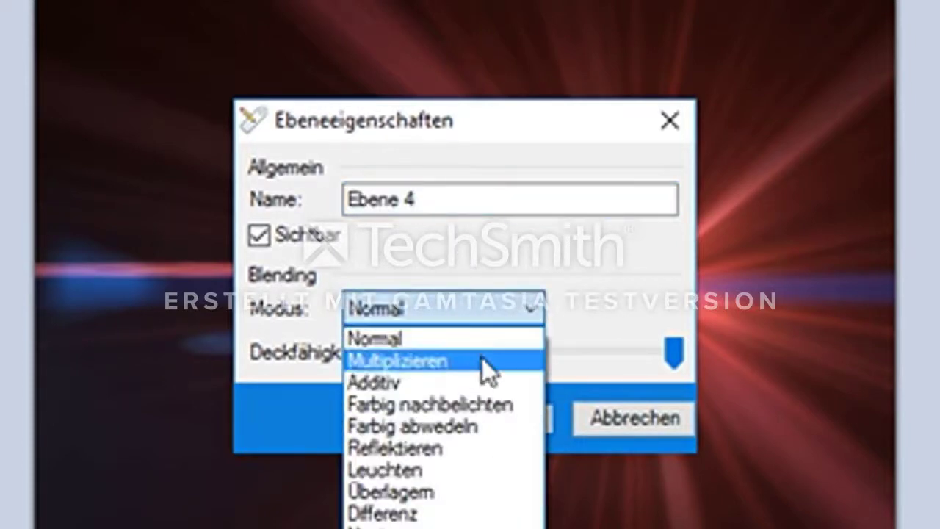
left_click(478, 386)
left_click(496, 418)
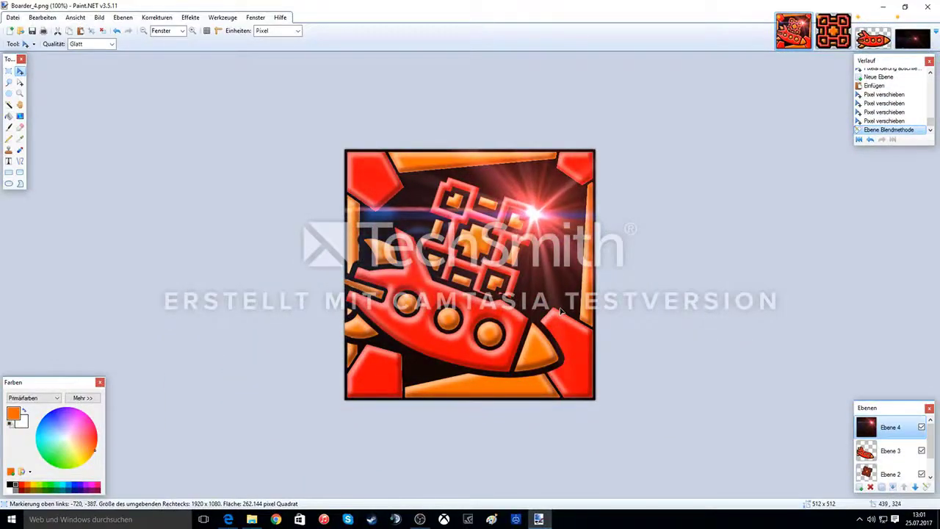
left_click_drag(561, 312, 455, 241)
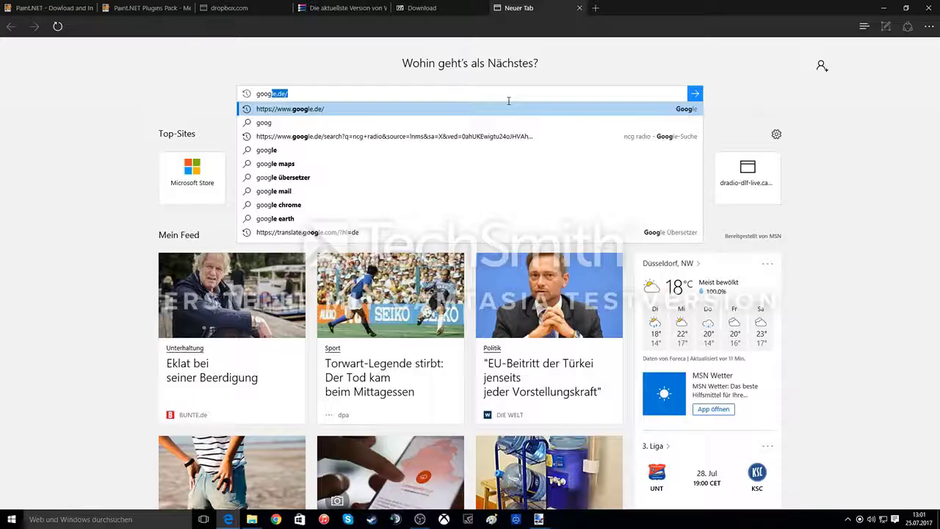
Switch to the Edge browser and search Google Images for "red space".
key("Return")
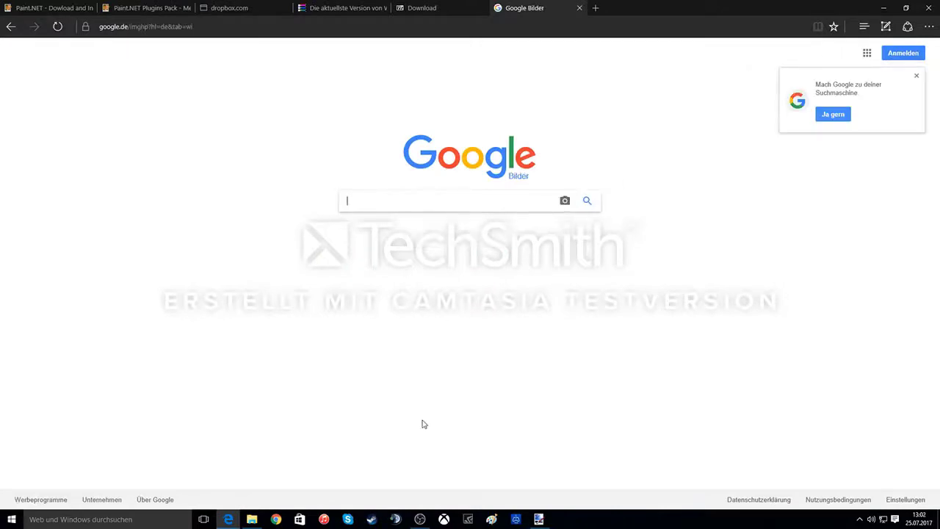
left_click(228, 519)
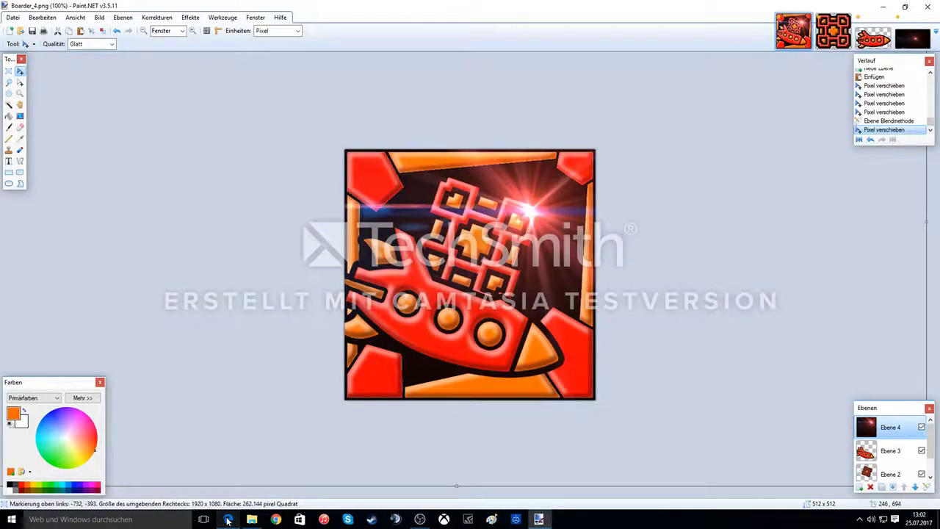
left_click(228, 519)
type("sp")
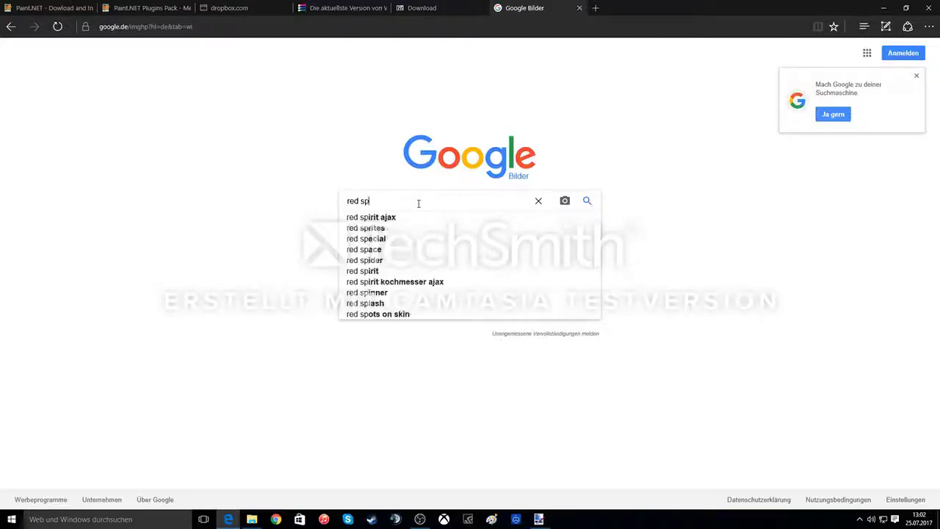
type("ace")
key("Return")
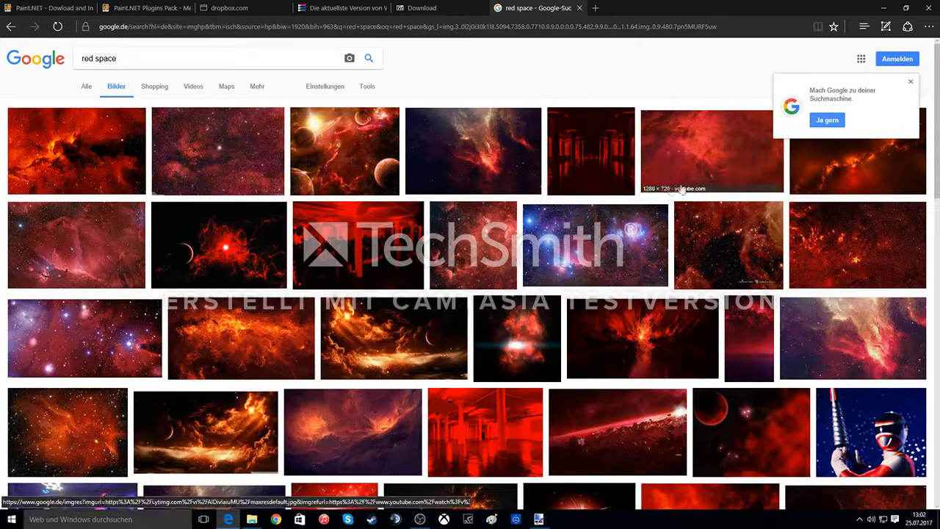
Pick a red galaxy picture and open the Outer Space Red Galaxies wallpaper from the Downloads folder as its own image in Paint.NET.
left_click(824, 257)
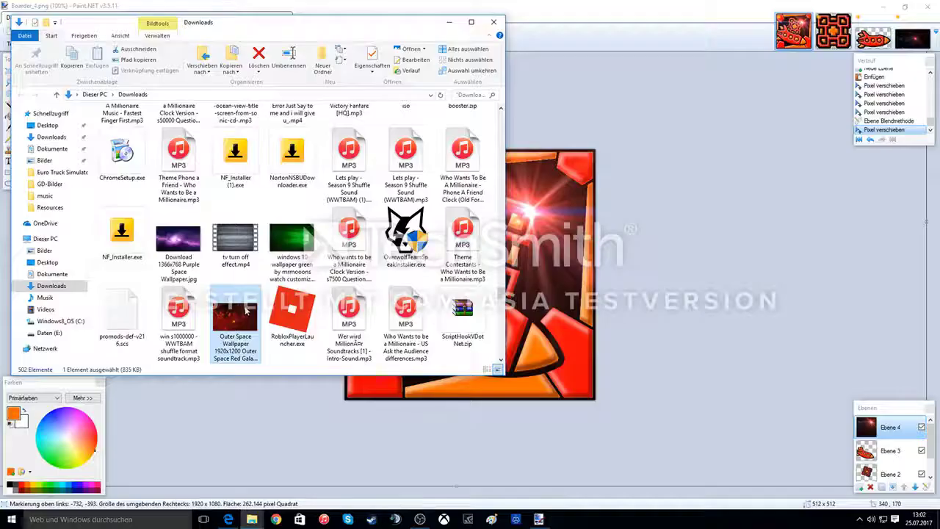
left_click_drag(667, 183, 667, 182)
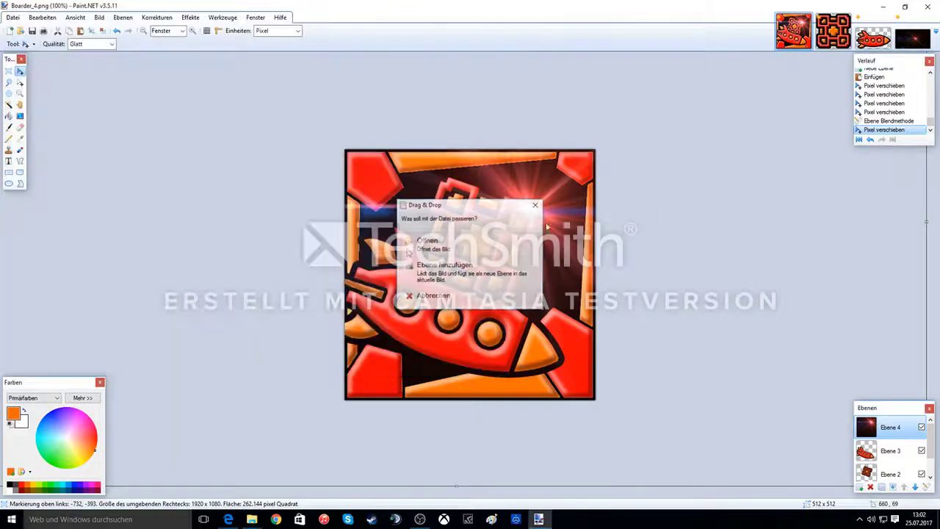
left_click(432, 252)
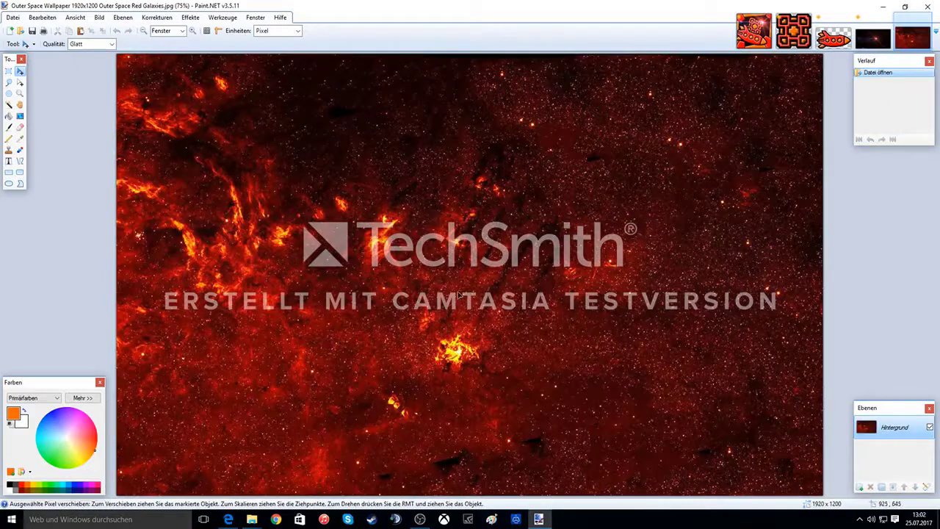
Copy the galaxy wallpaper onto a new top layer of Boarder_4, keeping the canvas size, and shift it up and to the left.
key("ctrl+Tab")
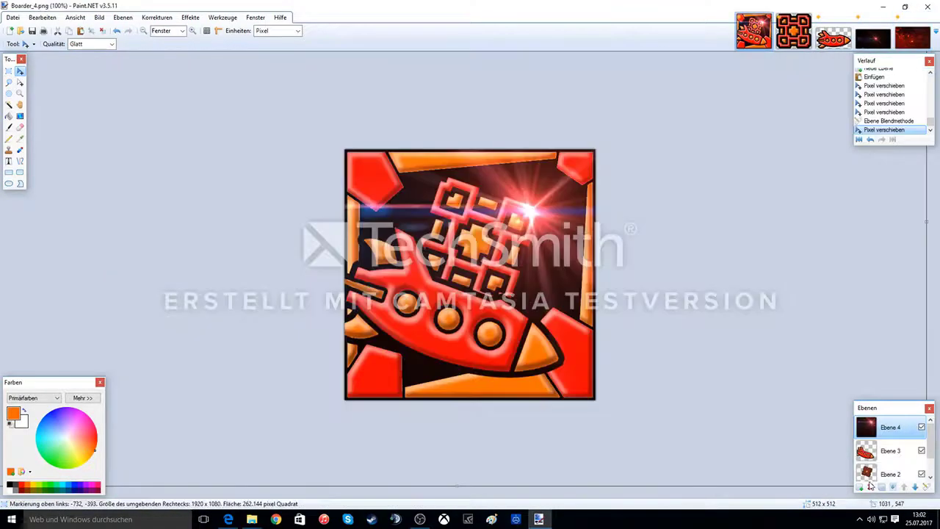
key("ctrl+shift+n")
key("ctrl+v")
left_click(474, 283)
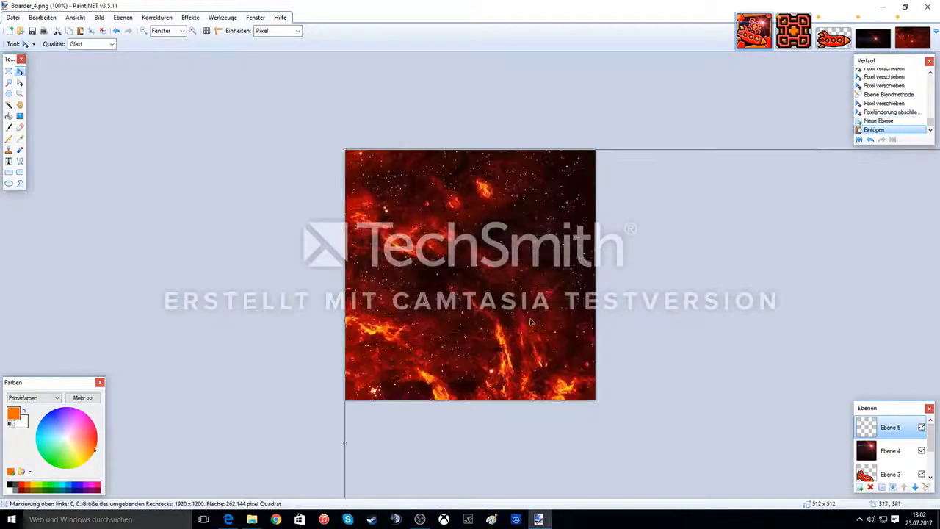
left_click_drag(531, 323, 410, 272)
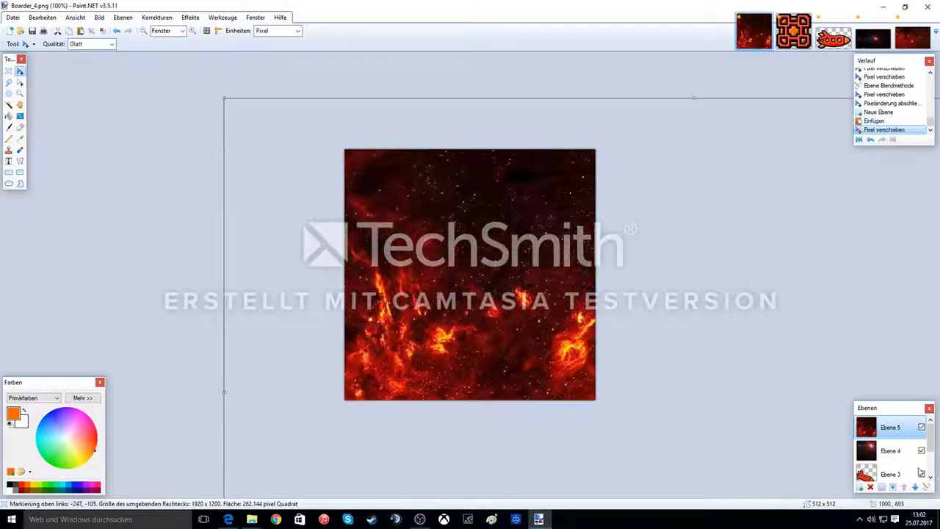
Set the galaxy layer's blend mode to Additiv and move it so its fiery clouds lie over the ship and lower frame.
double_click(893, 432)
scroll(463, 267, "down", 1)
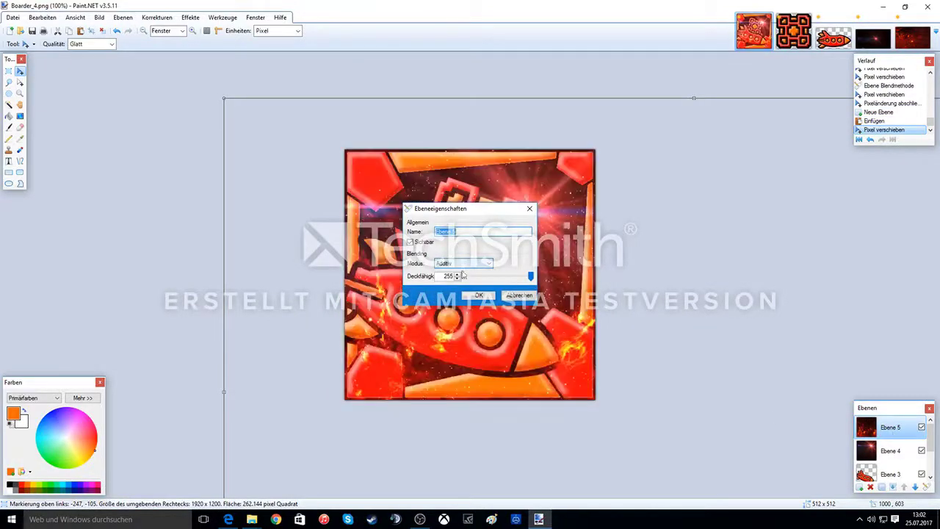
left_click(479, 294)
left_click_drag(527, 374, 608, 392)
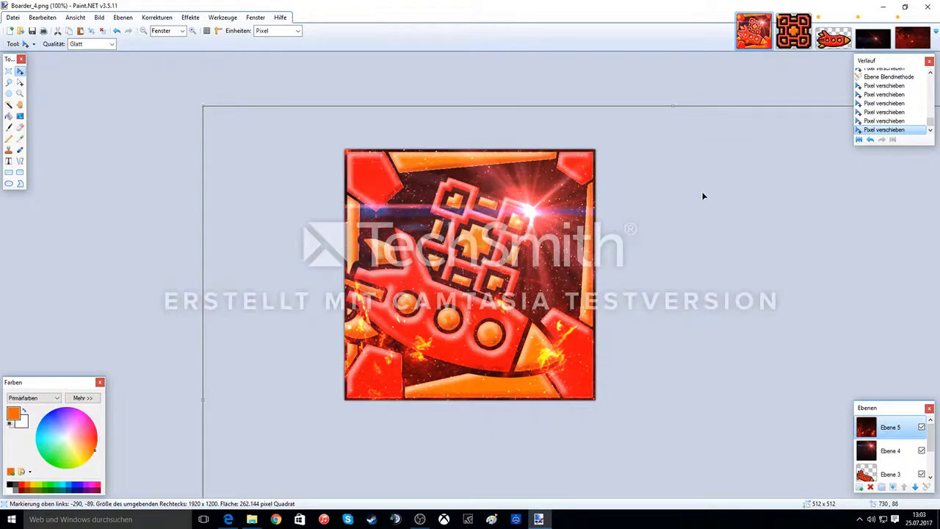
key("Return")
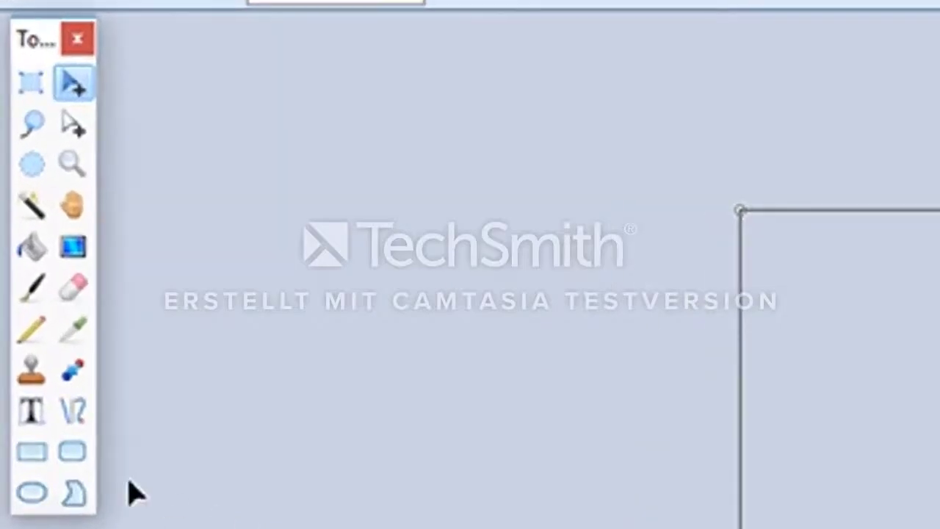
Start a text at the icon's lower right edge with the Text tool, using the Pusab font at size 36.
left_click(31, 413)
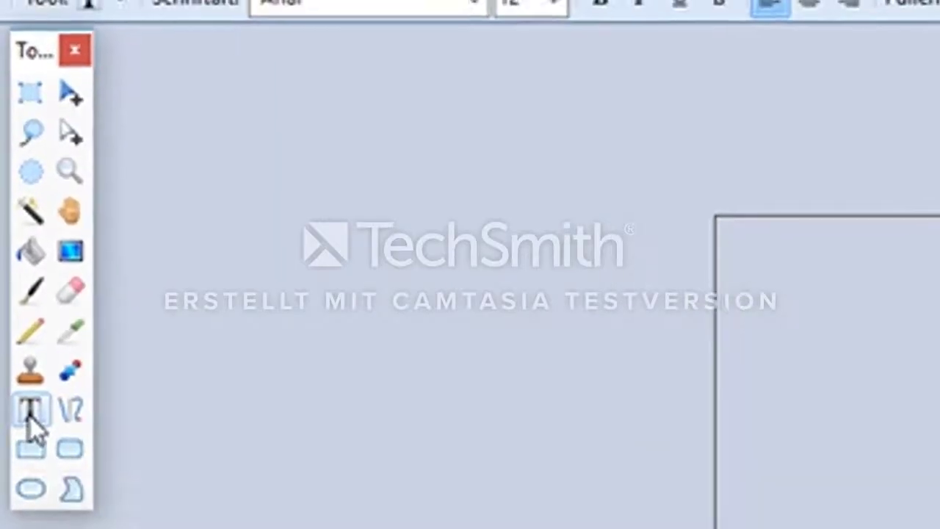
left_click(474, 4)
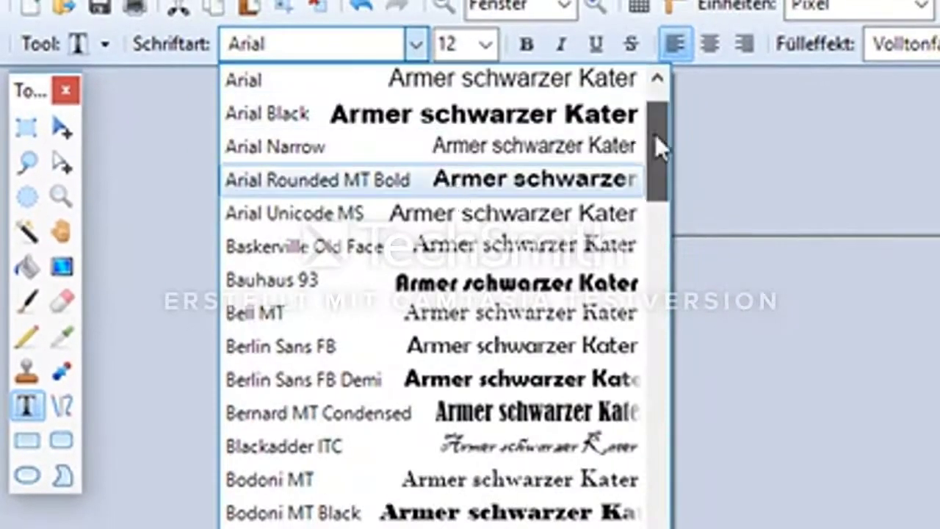
left_click_drag(746, 110, 758, 275)
left_click_drag(668, 290, 660, 528)
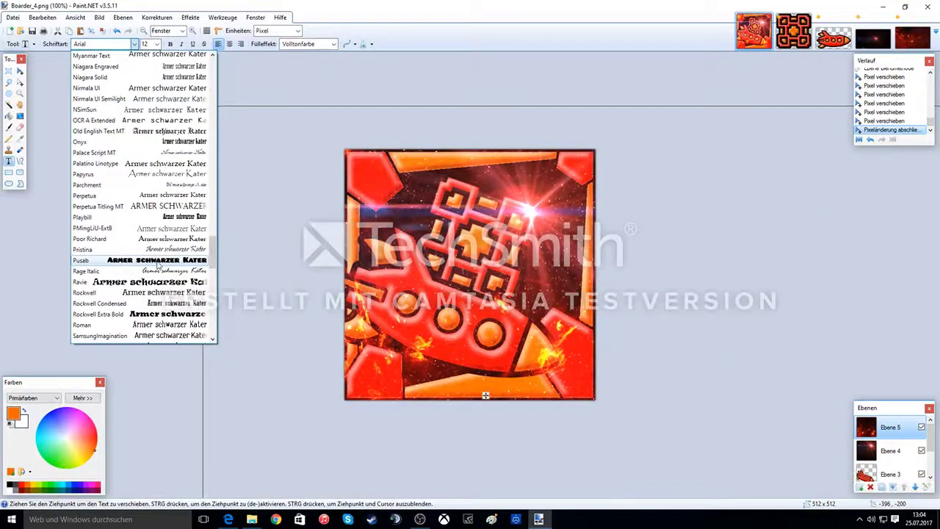
left_click(158, 263)
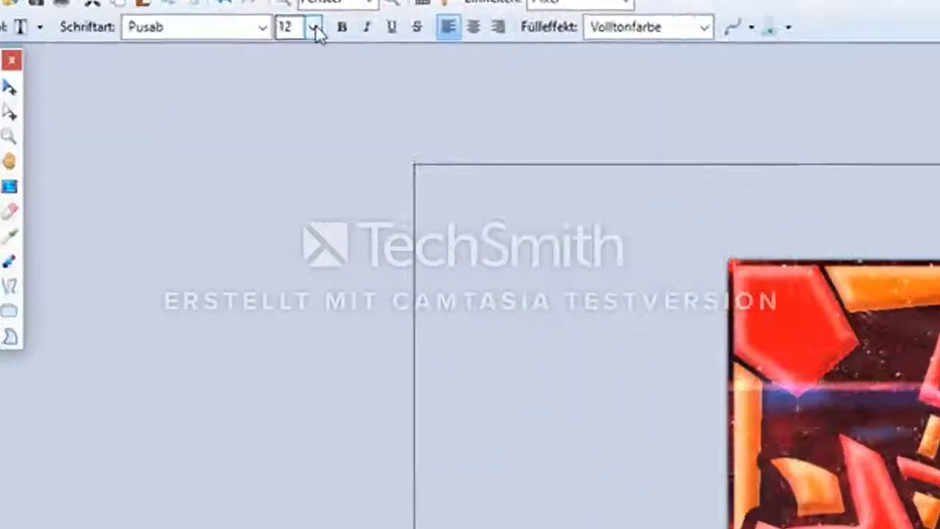
left_click(314, 28)
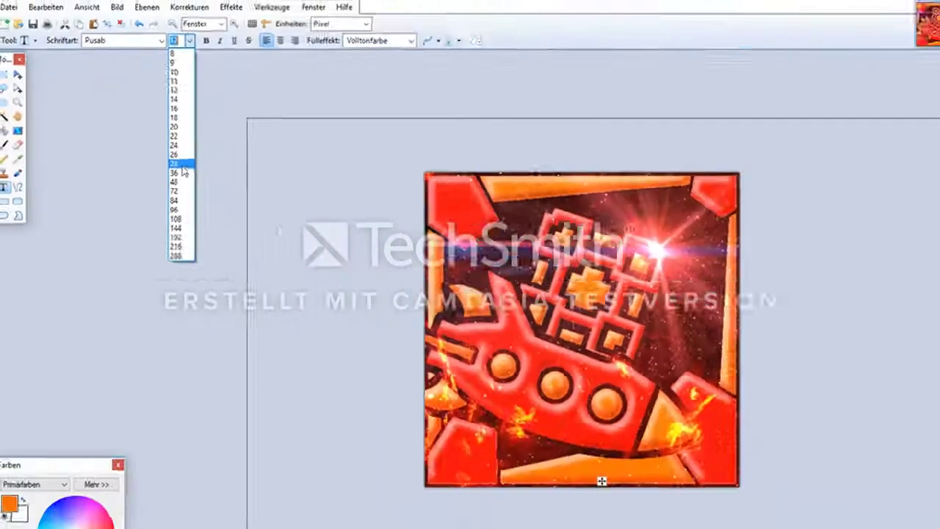
left_click(301, 221)
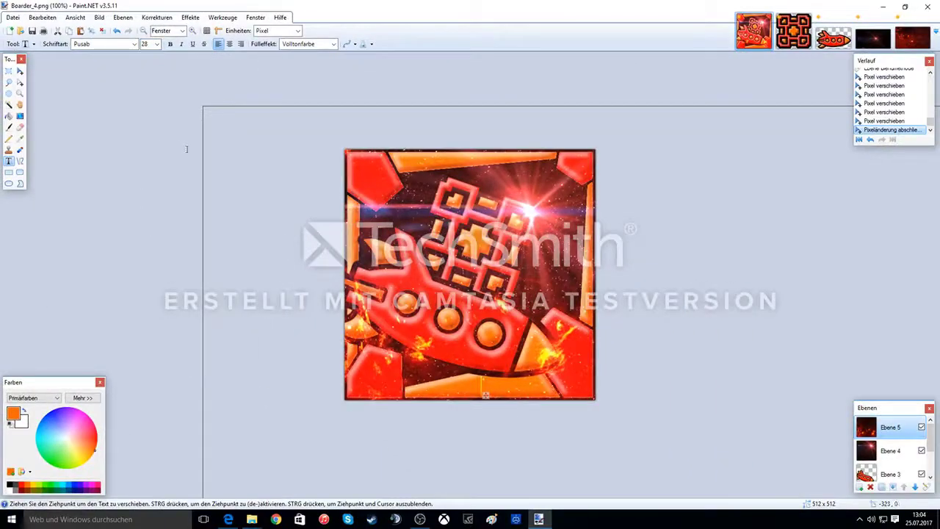
type("B")
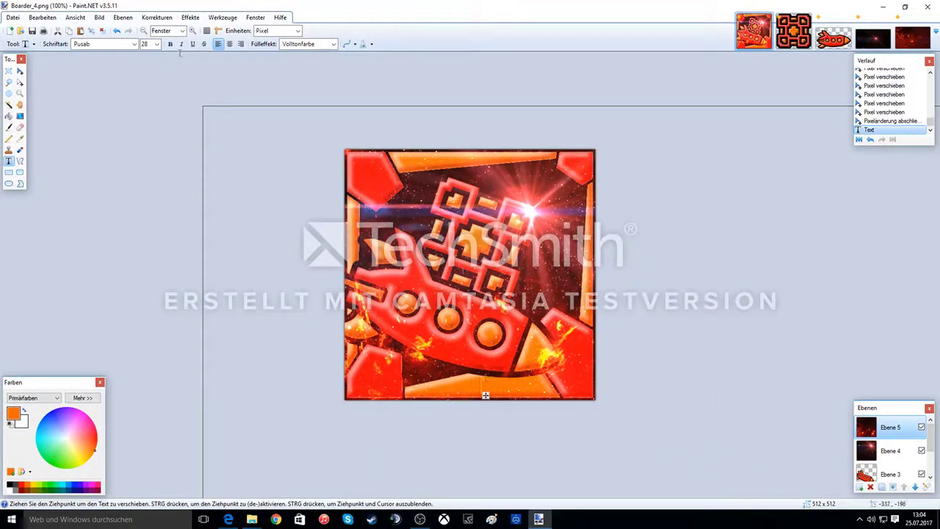
left_click(156, 43)
Try the text AQUALP in orange on the icon's lower edge, and erase it.
left_click(11, 485)
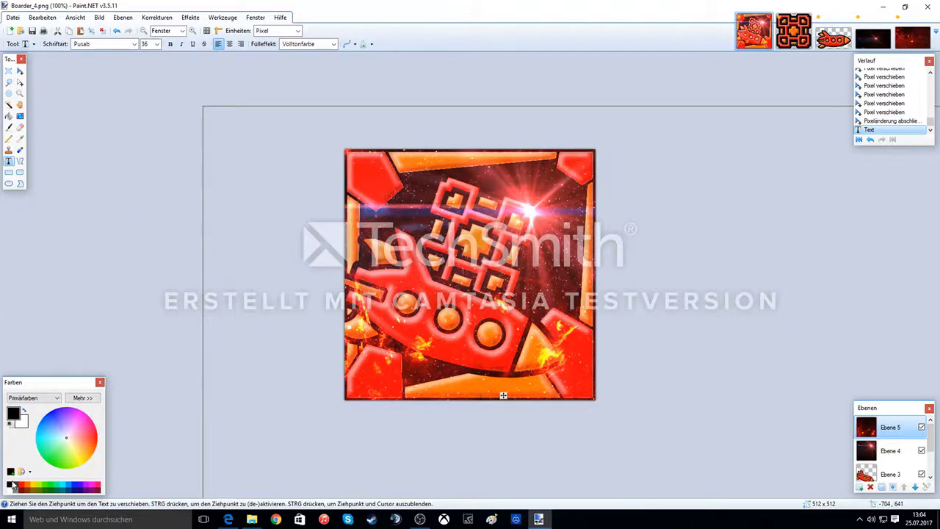
key("BackSpace")
left_click(26, 485)
type("AQU")
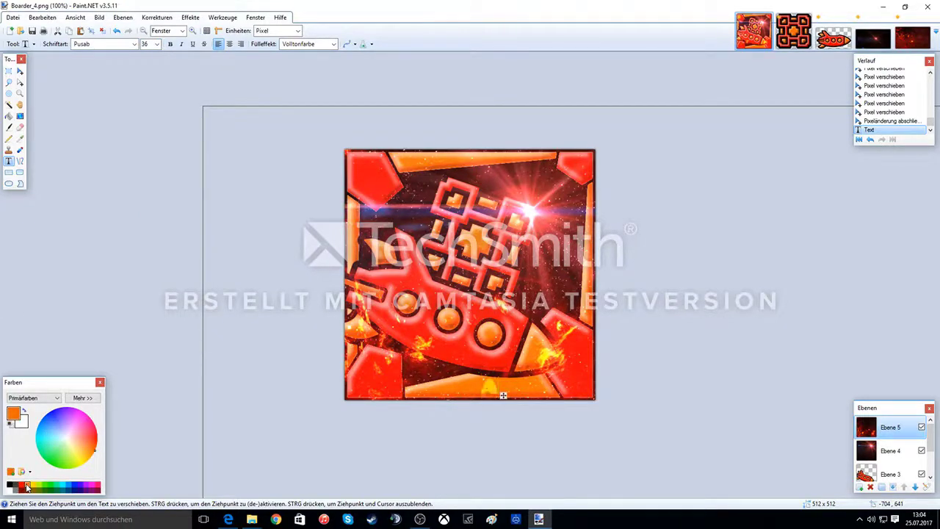
type("ALP")
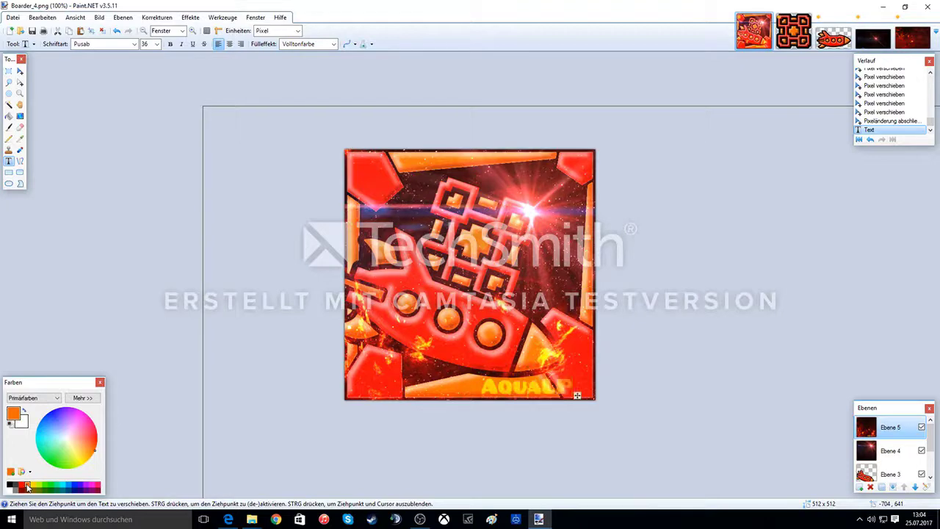
key("BackSpace")
key("BackSpace")
key("BackSpace")
key("BackSpace")
key("BackSpace")
key("BackSpace")
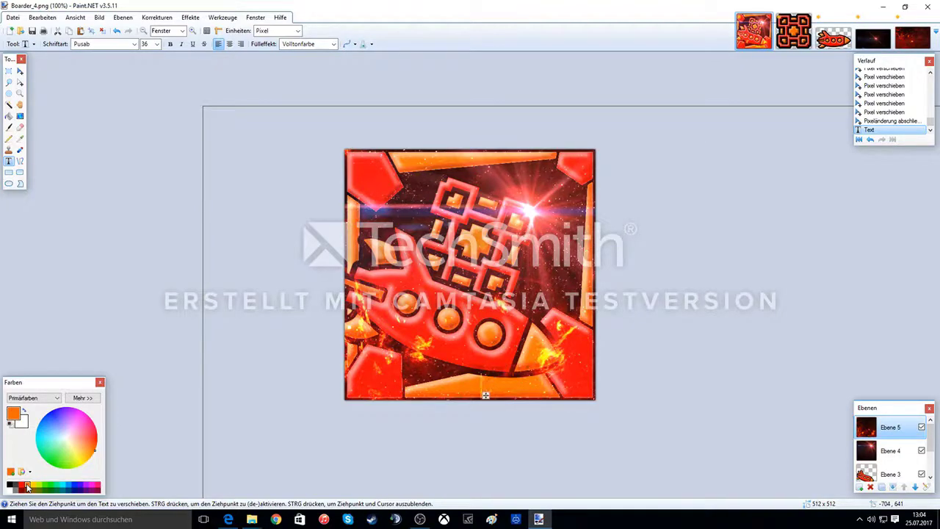
Write AQUALP in yellow-orange on the icon's lower right edge.
left_click(33, 486)
type("AQ")
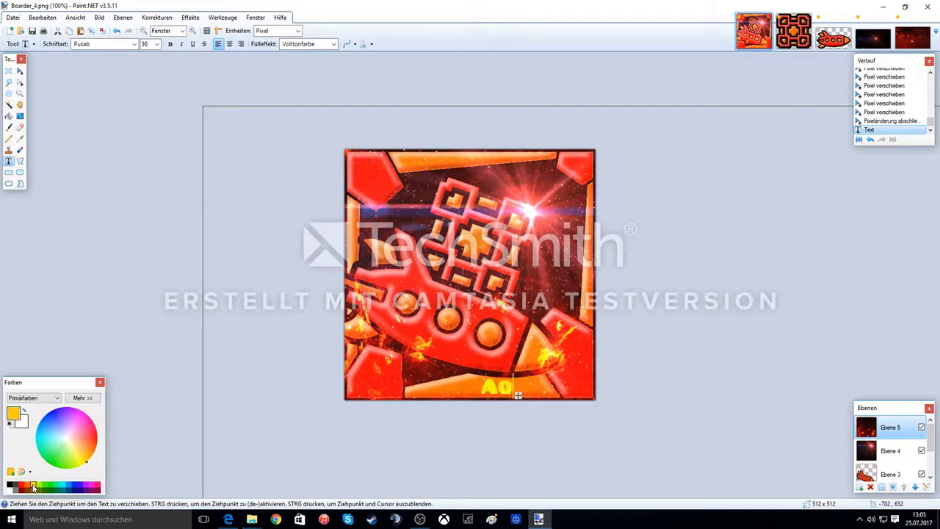
type("UALP")
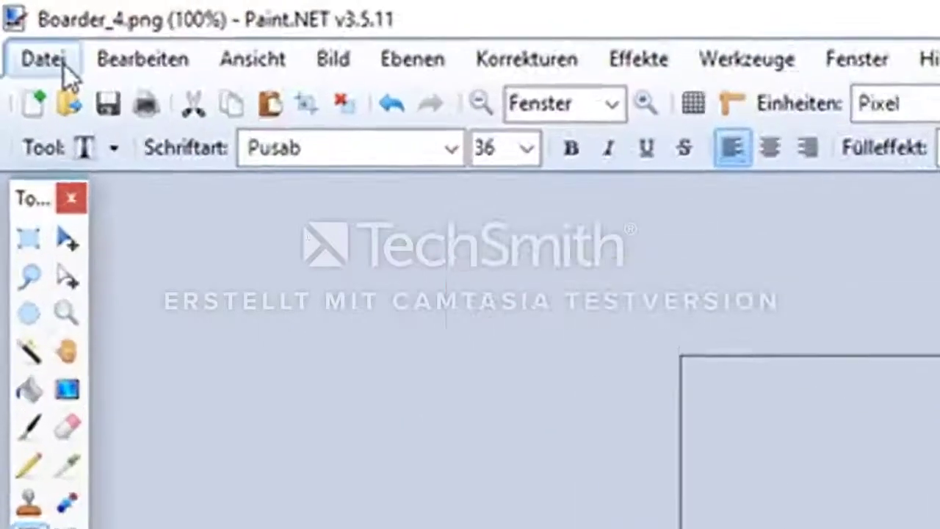
Start saving the icon under a new name with PNG as the file type.
left_click(16, 18)
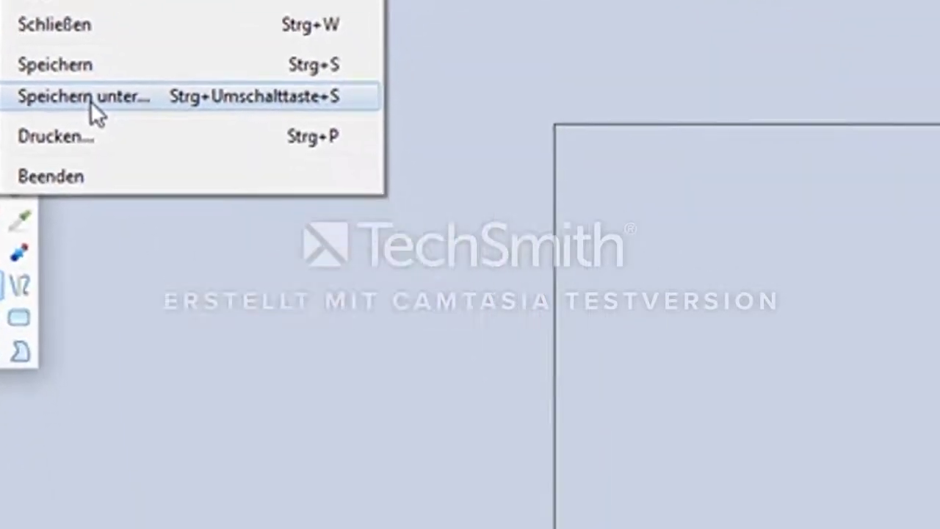
left_click(90, 101)
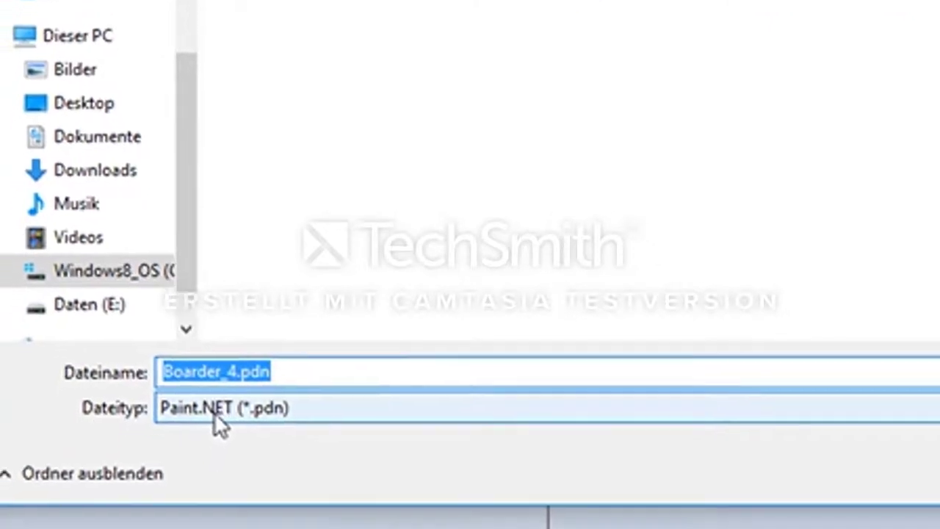
left_click(215, 411)
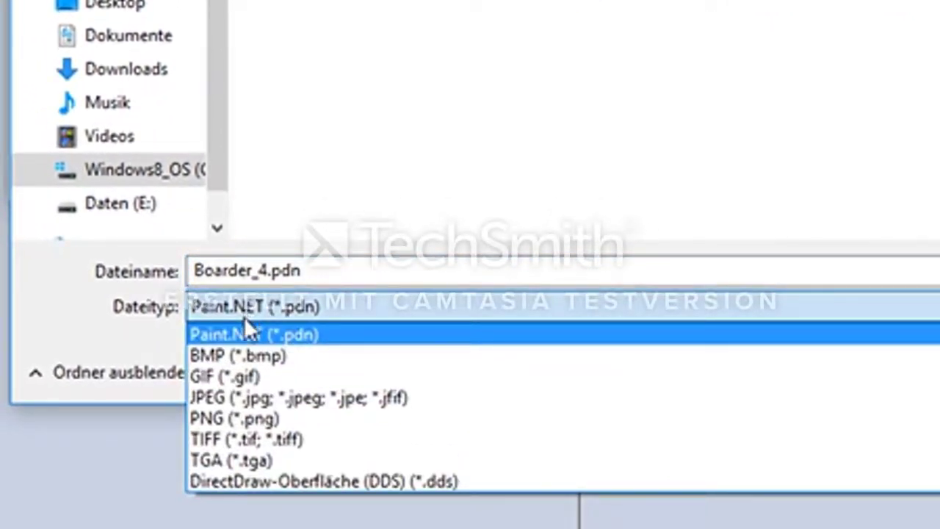
left_click(226, 418)
Replace the file name Boarder_4 with Tutorial, keeping the .png extension.
double_click(267, 269)
left_click(270, 269)
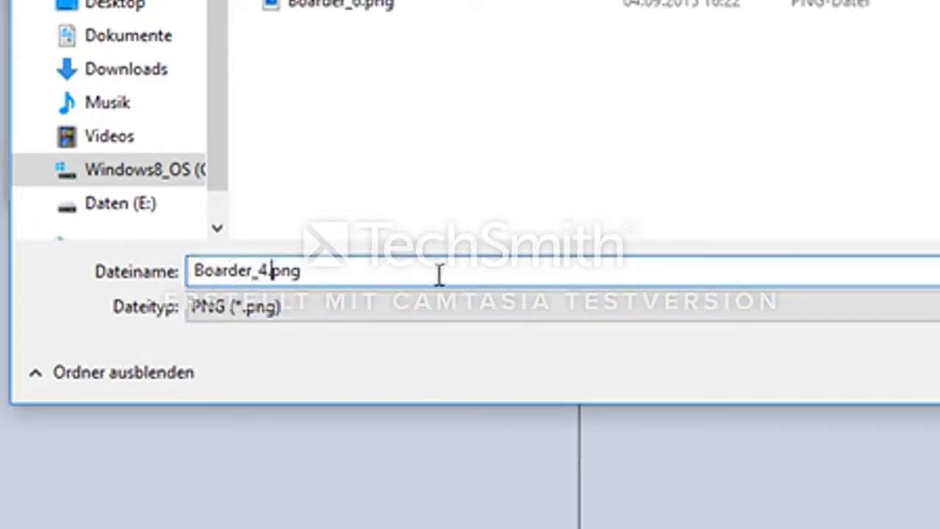
key("BackSpace")
key("BackSpace")
key("BackSpace")
key("BackSpace")
key("BackSpace")
key("BackSpace")
key("BackSpace")
key("BackSpace")
key("BackSpace")
type("Tutorial")
Save the file in the GD-Bilder folder under Bilder with auto-detected bit depth, flattening the layers.
left_click(98, 176)
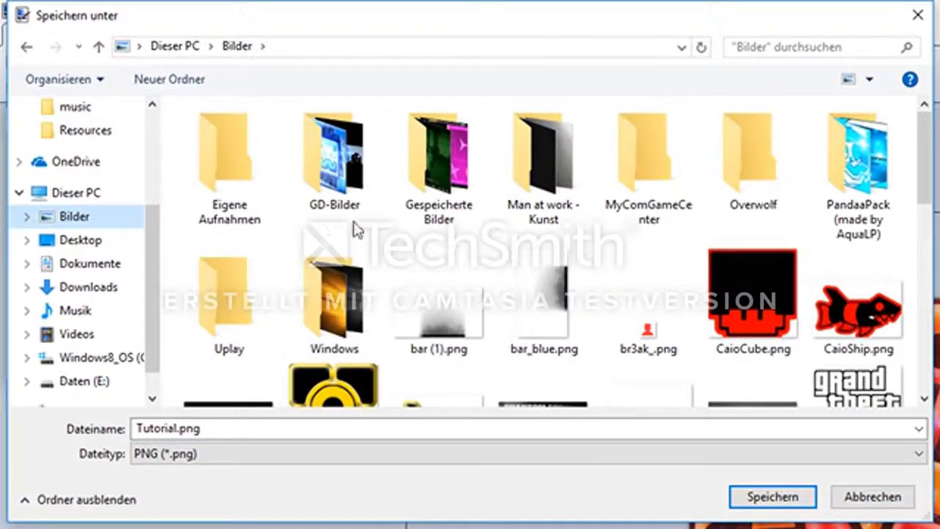
double_click(352, 198)
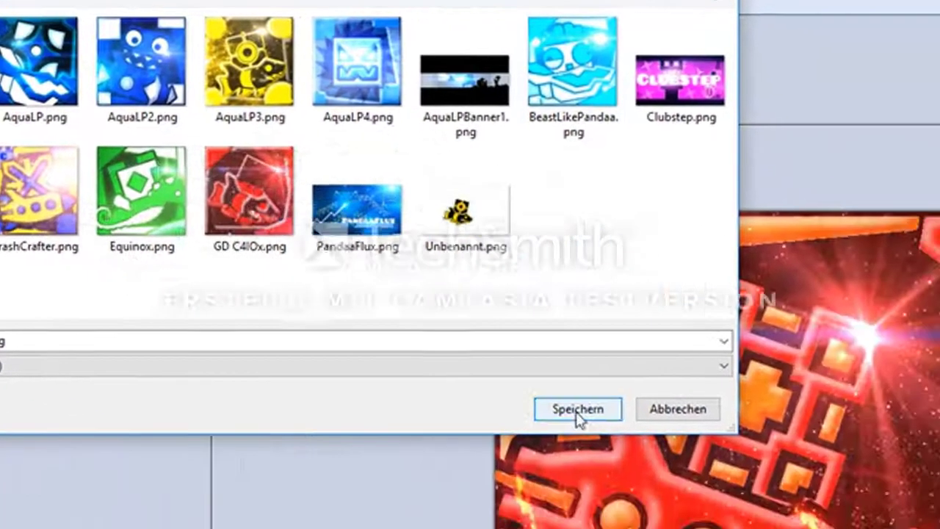
left_click(578, 410)
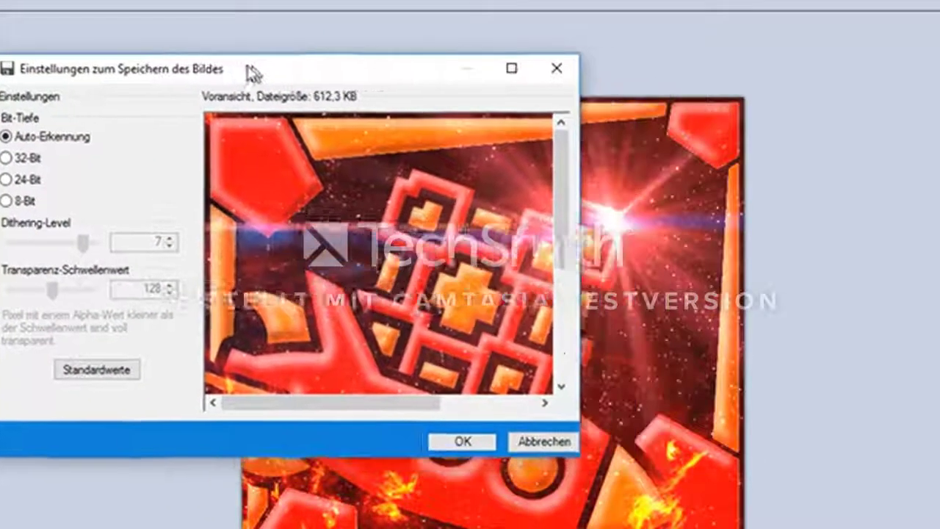
left_click_drag(249, 74, 238, 70)
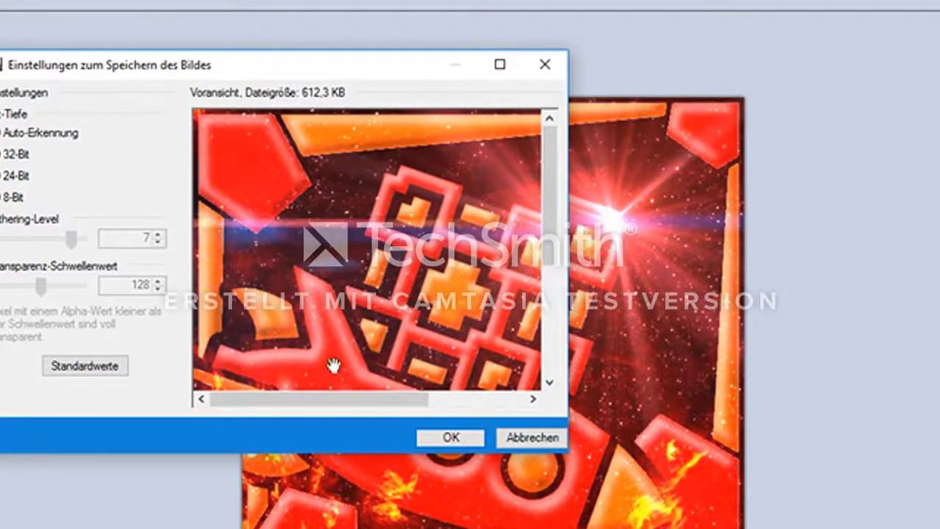
left_click(454, 438)
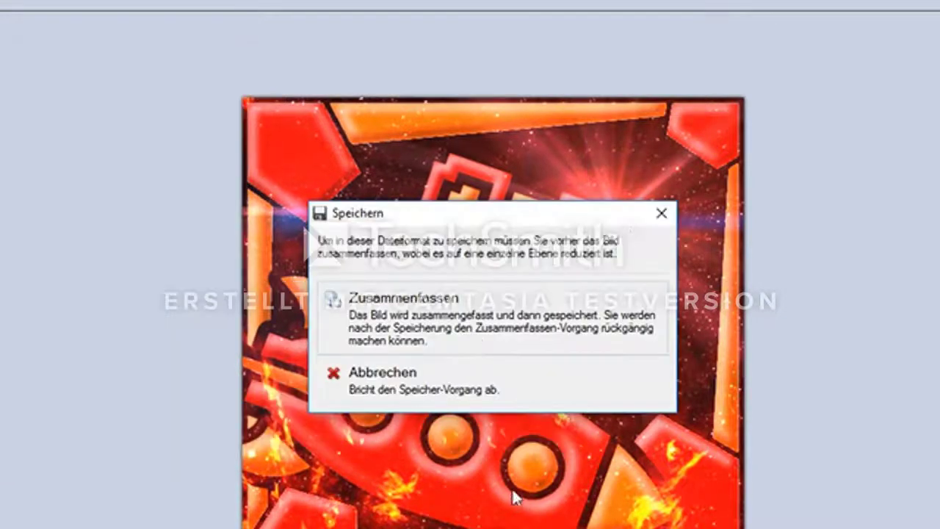
left_click(476, 323)
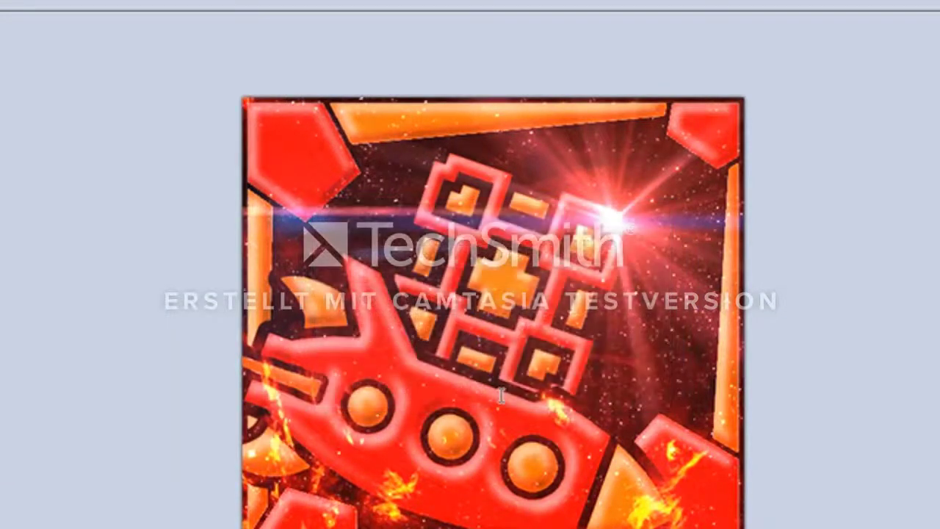